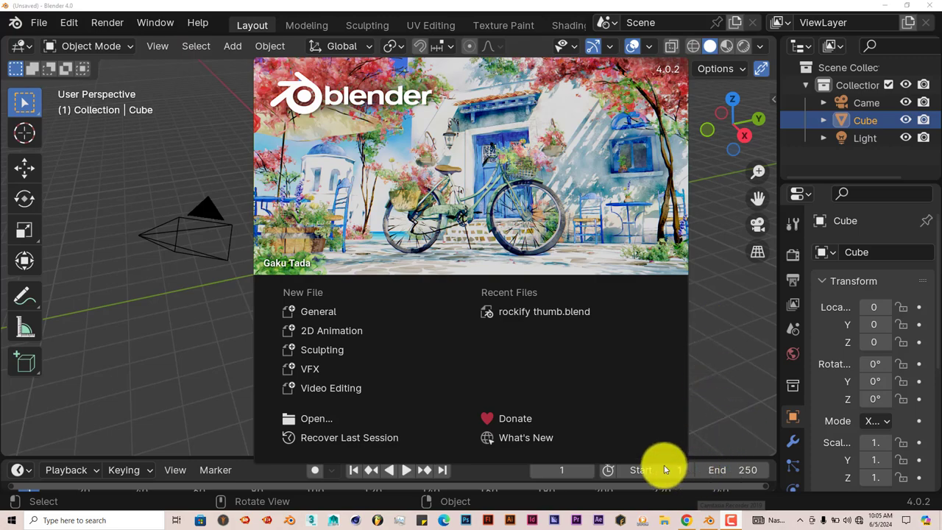
Switch to Chrome, view the download options of the popoti_align_helper repository on GitHub, and minimize the browser.
{"action": "left_click", "coordinate": [690, 521]}
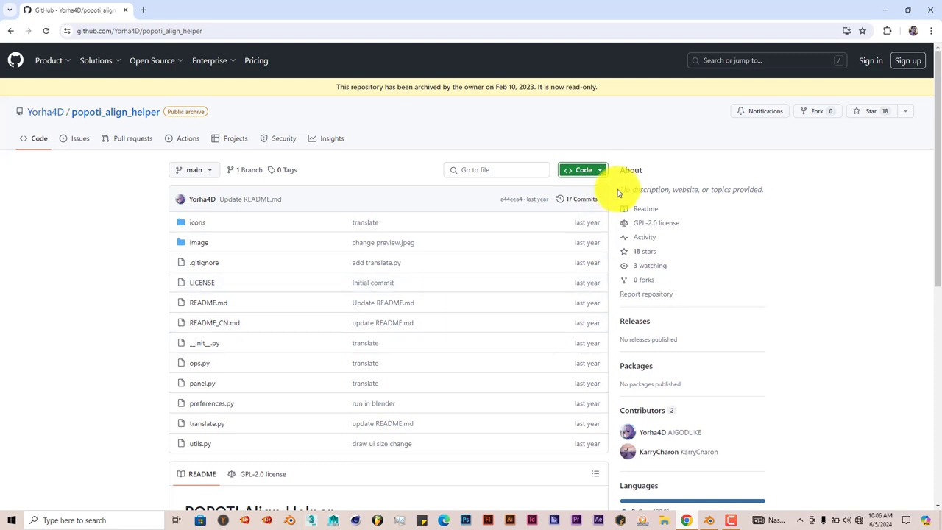
{"action": "left_click", "coordinate": [602, 173]}
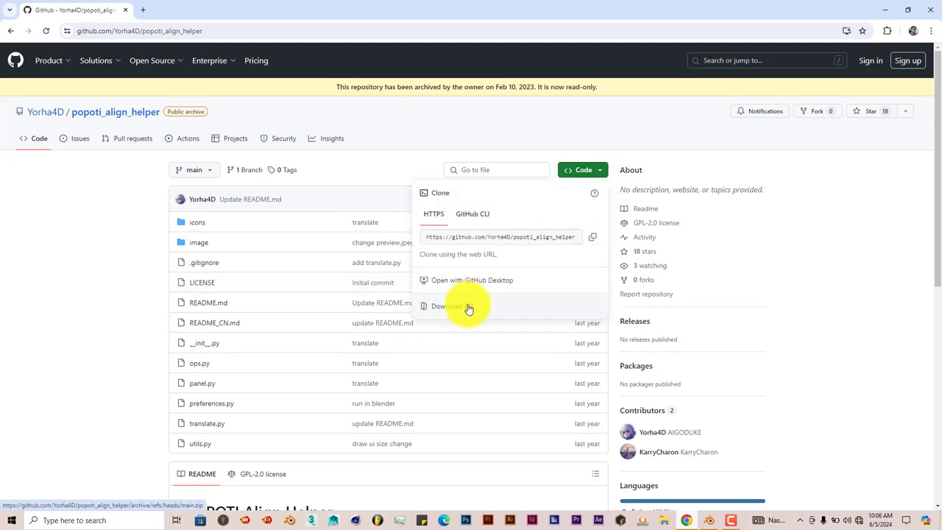
{"action": "left_click", "coordinate": [86, 276]}
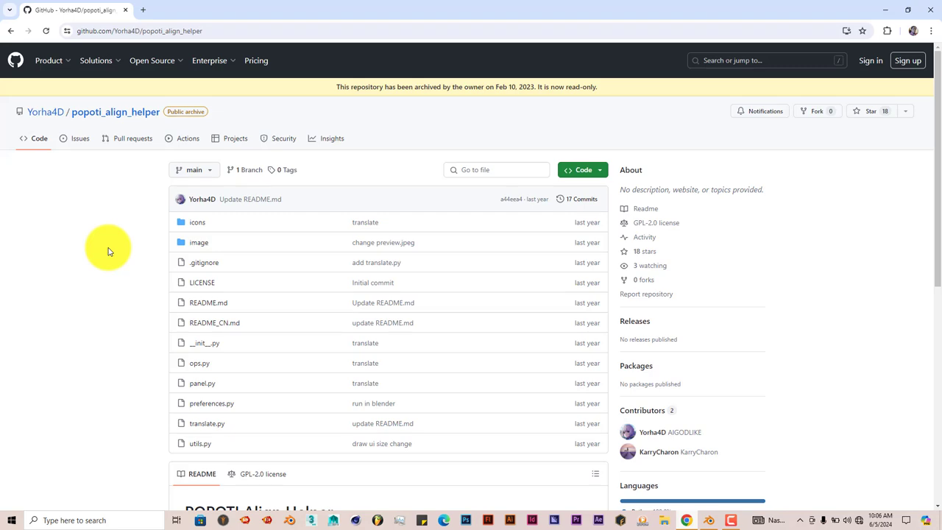
{"action": "left_click", "coordinate": [884, 12]}
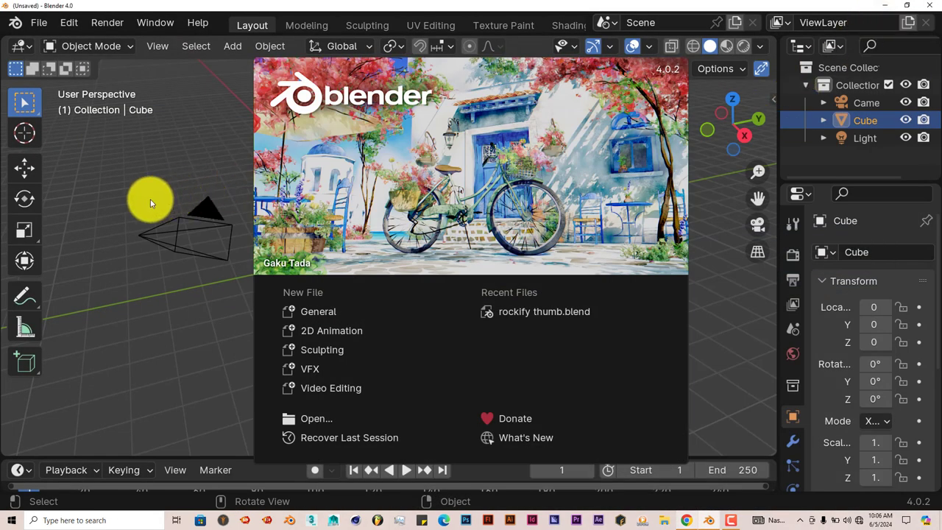
In Blender, open the add-on preferences, view the add-on installation file browser and close it without installing anything.
{"action": "left_click", "coordinate": [73, 23]}
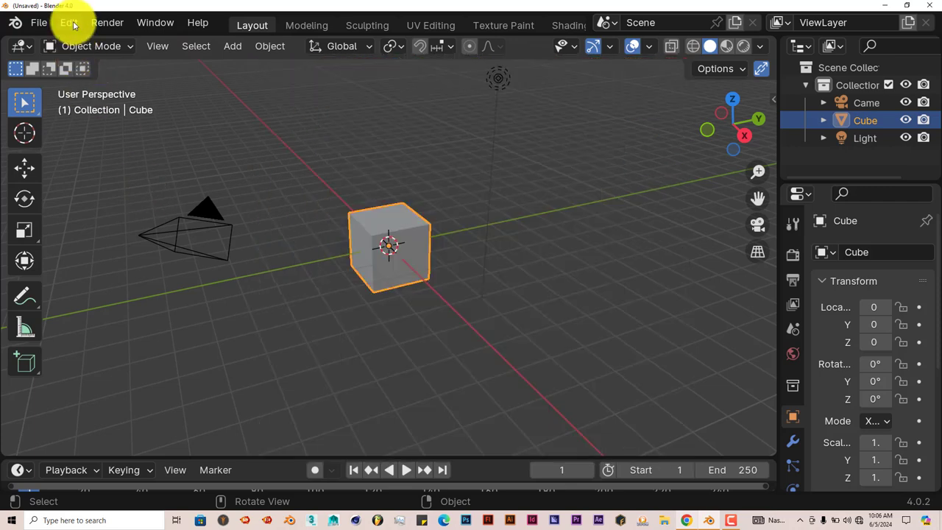
{"action": "left_click", "coordinate": [74, 25]}
{"action": "left_click", "coordinate": [107, 246]}
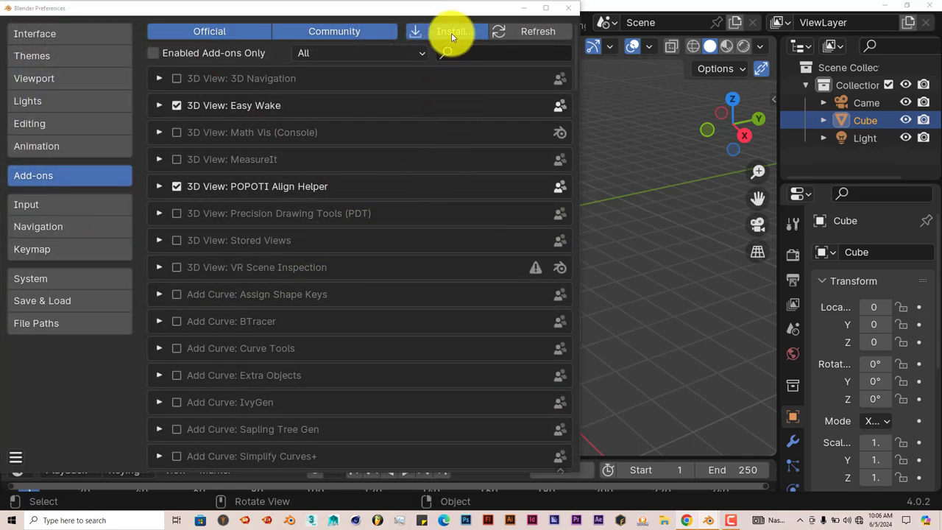
{"action": "left_click", "coordinate": [452, 32]}
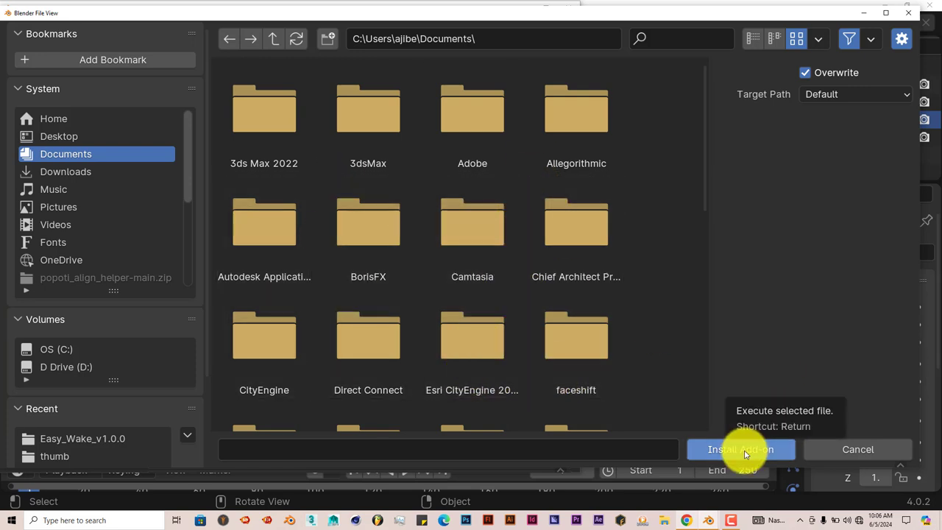
{"action": "left_click", "coordinate": [908, 13]}
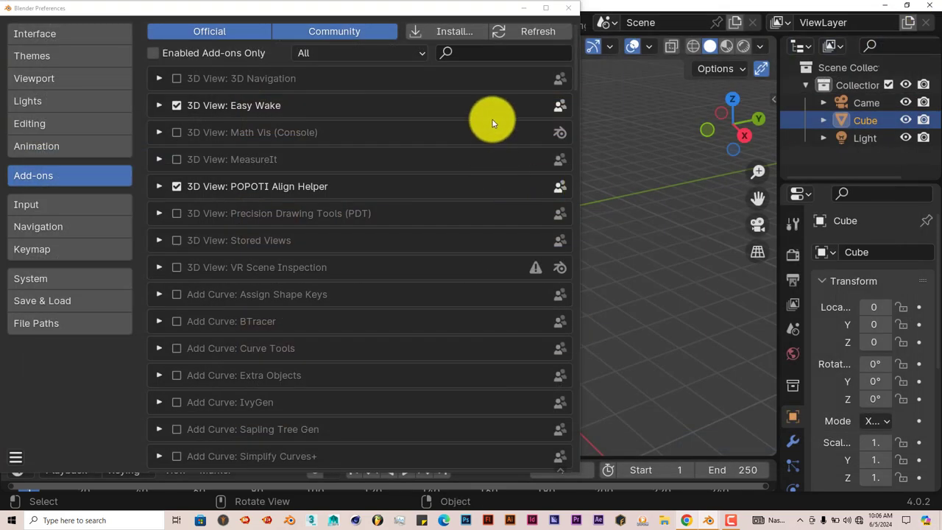
Search the add-ons for "pop" to check that POPOTI Align Helper is enabled, and close the preferences.
{"action": "left_click", "coordinate": [493, 53]}
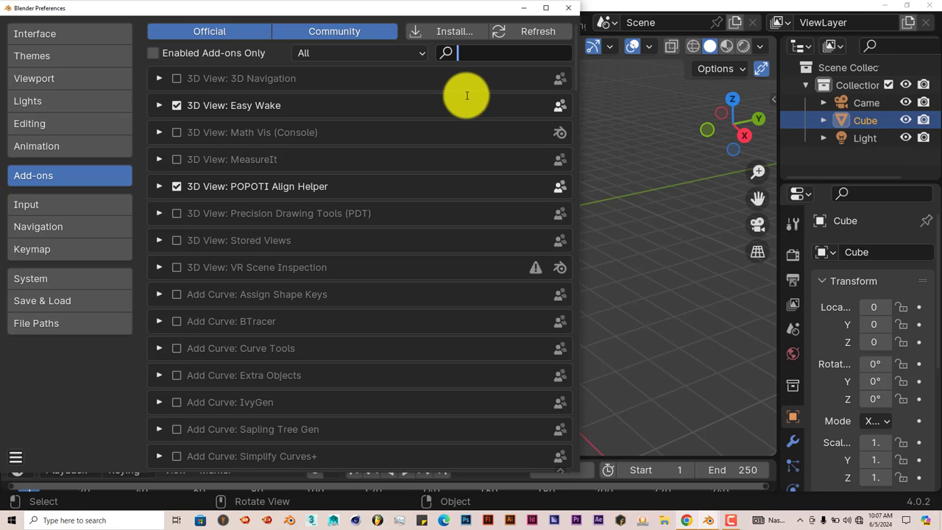
{"action": "type", "text": "pop"}
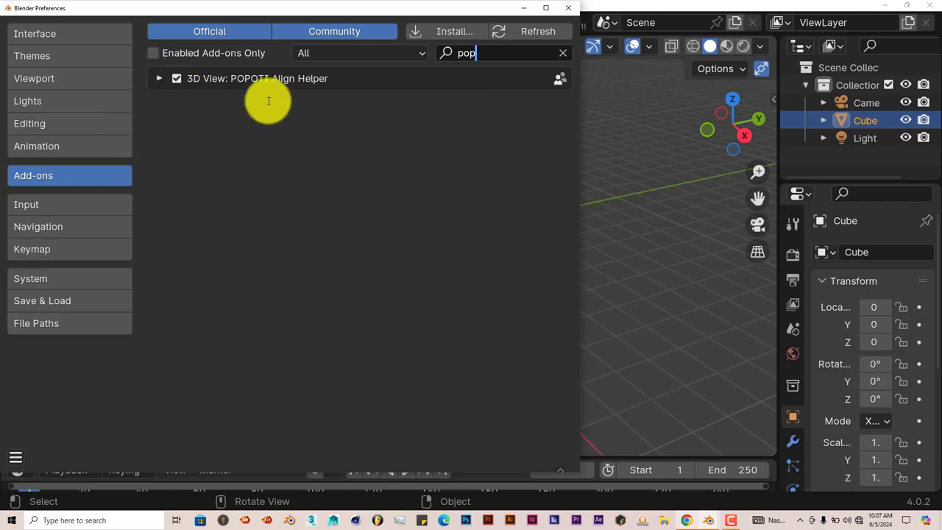
{"action": "left_click", "coordinate": [566, 9]}
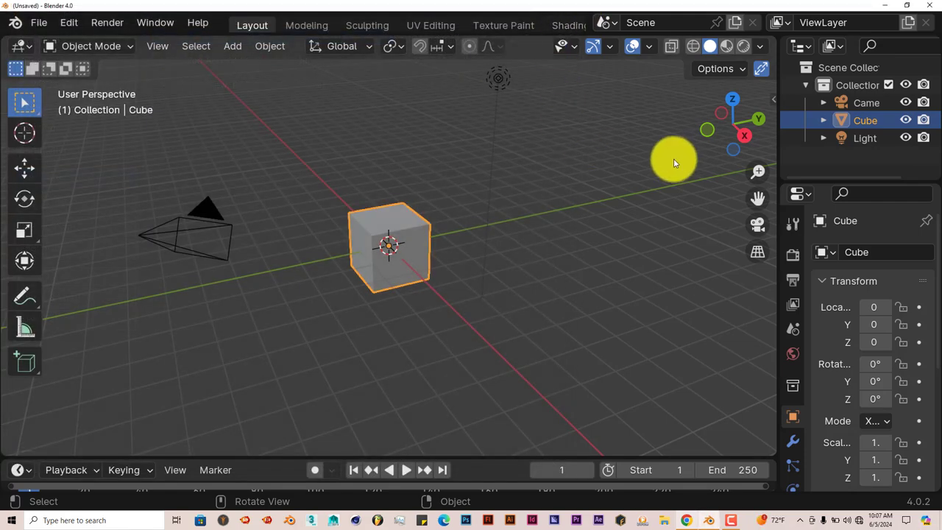
Show the POPOTI Align Helper tools in the 3D viewport's sidebar and widen it enough to distinguish the alignment options.
{"action": "key", "text": "n"}
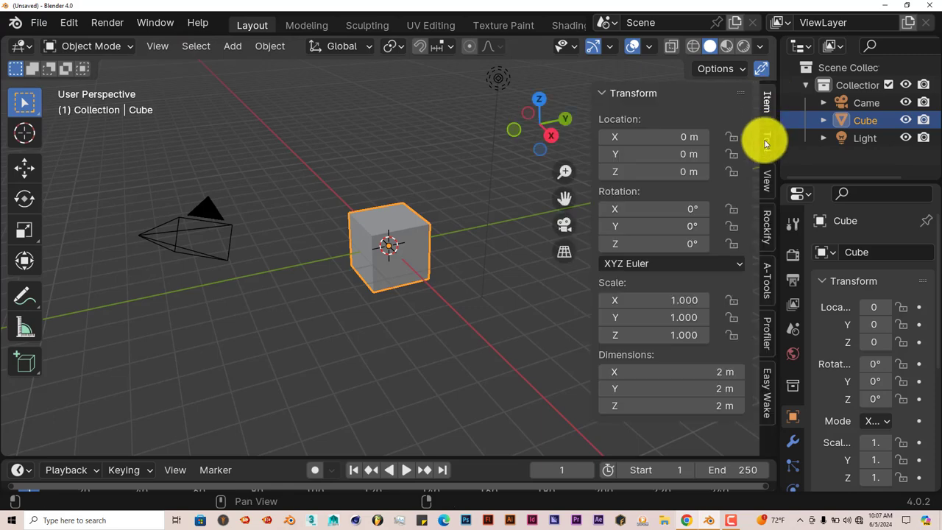
{"action": "left_click", "coordinate": [765, 142]}
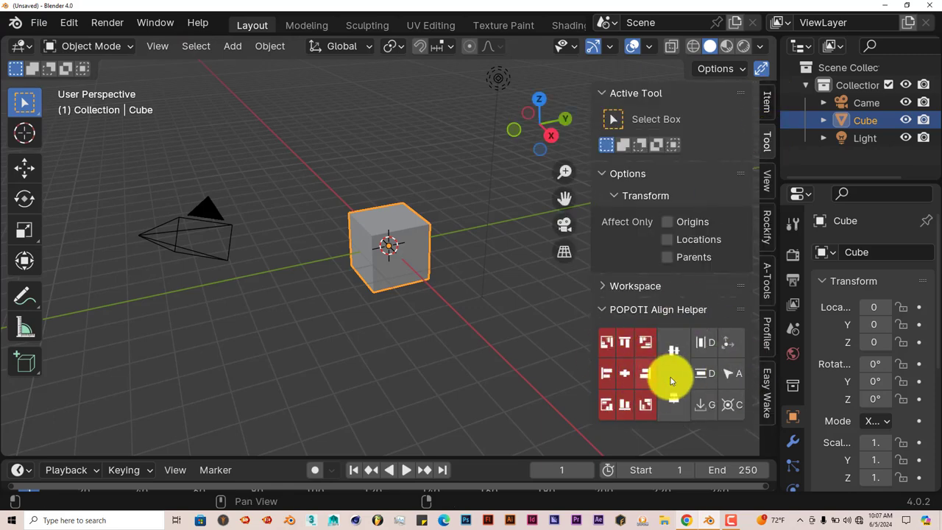
{"action": "left_click_drag", "start_coordinate": [590, 287], "coordinate": [564, 287]}
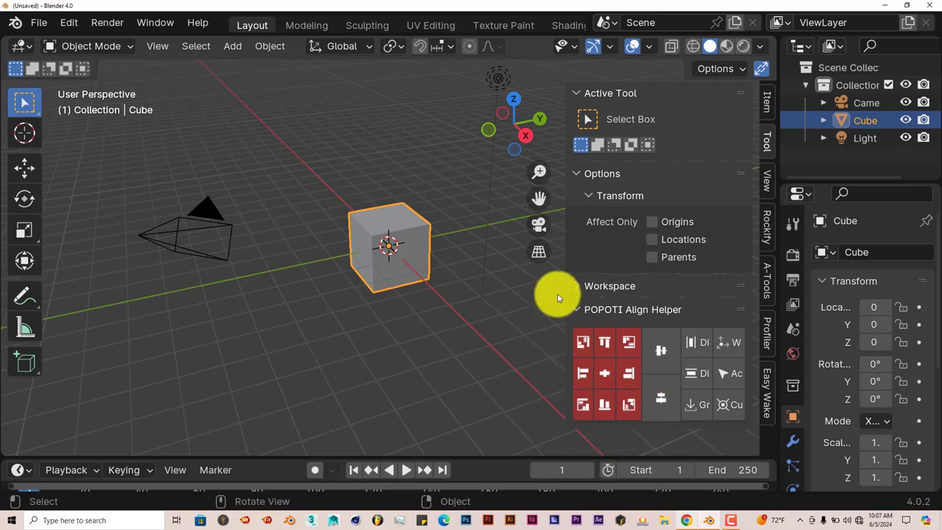
{"action": "left_click_drag", "start_coordinate": [564, 293], "coordinate": [384, 294]}
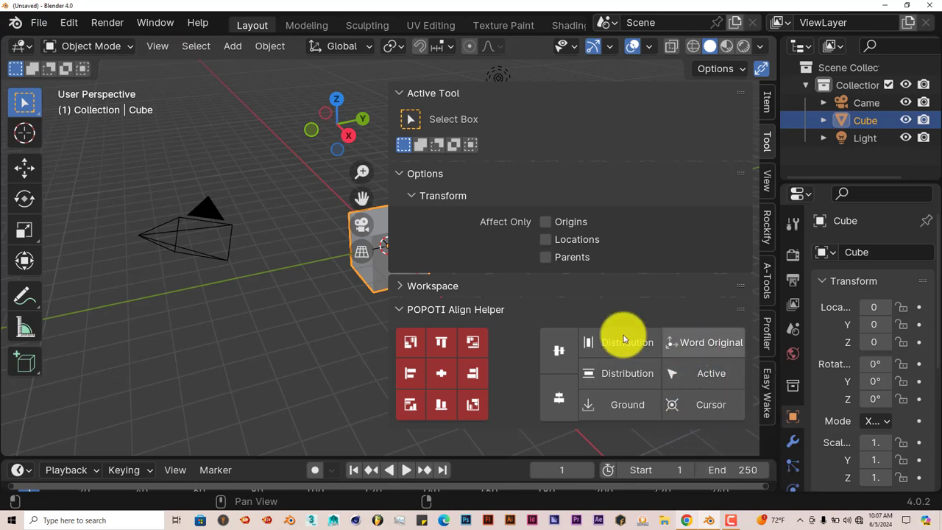
{"action": "left_click_drag", "start_coordinate": [391, 285], "coordinate": [563, 309]}
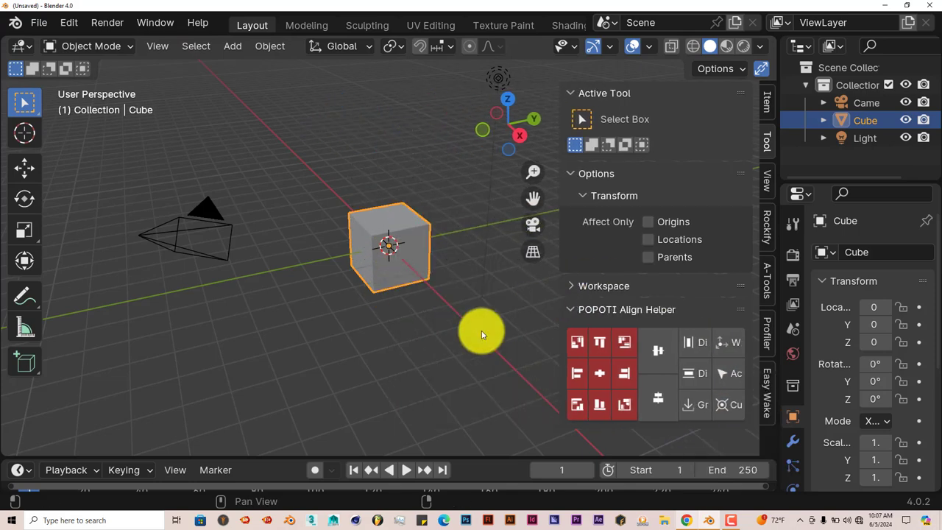
Use the Move tool to raise the default cube along the Z axis, clear of the ground grid.
{"action": "middle_click_drag", "start_coordinate": [474, 332], "coordinate": [412, 313]}
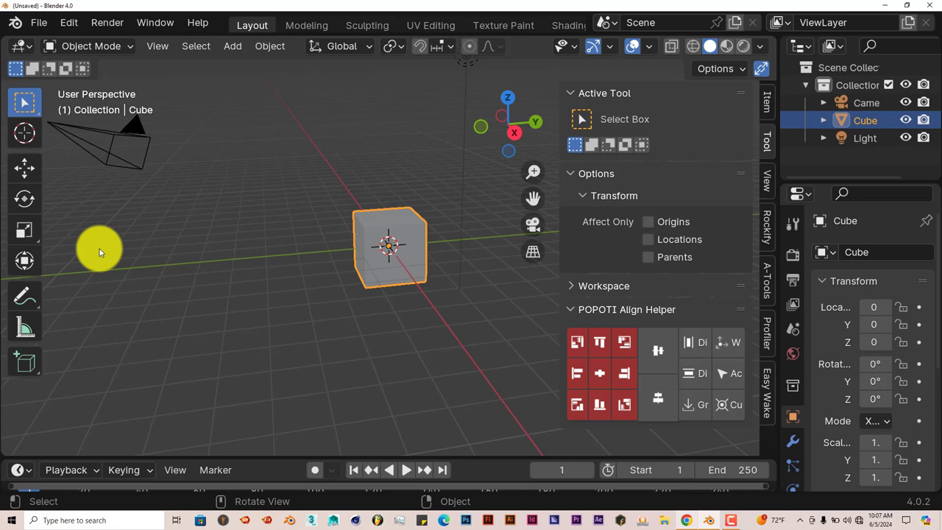
{"action": "left_click", "coordinate": [19, 171]}
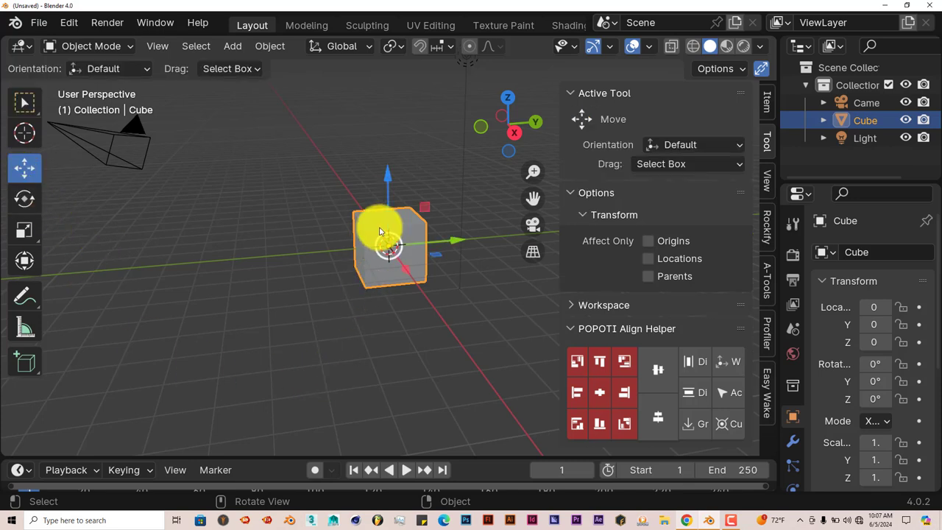
{"action": "left_click_drag", "start_coordinate": [388, 185], "coordinate": [387, 103]}
Add a plane mesh at the origin beneath the cube and scale it up to about 10 as a floor.
{"action": "left_click_drag", "start_coordinate": [523, 196], "coordinate": [411, 286]}
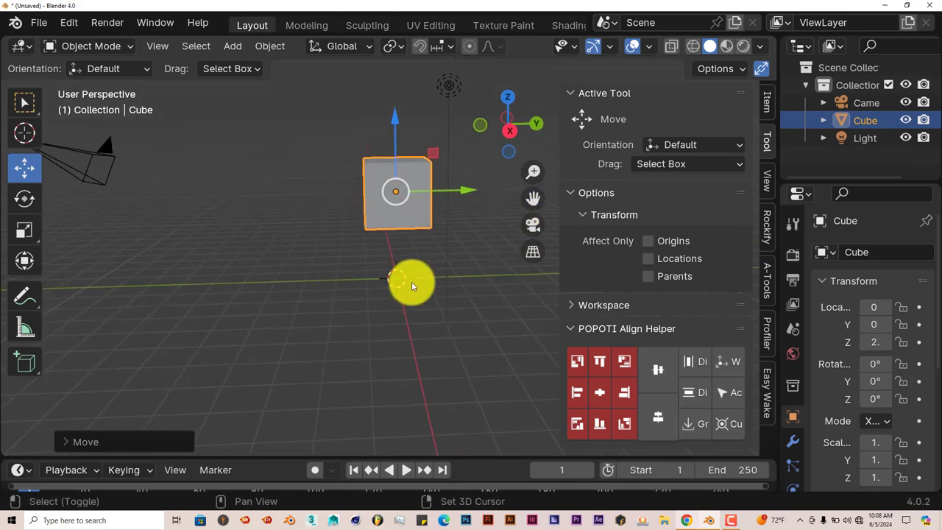
{"action": "key", "text": "shift+a"}
{"action": "mouse_move", "coordinate": [415, 168]}
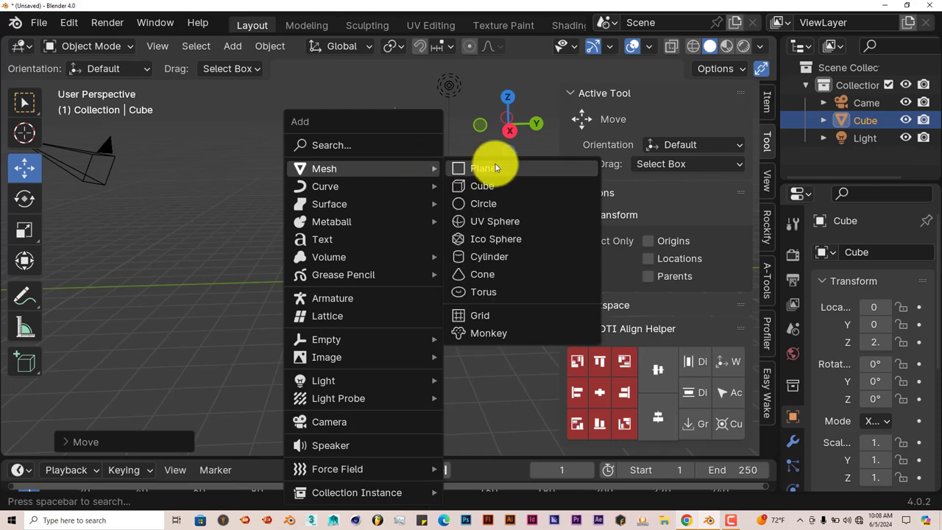
{"action": "left_click", "coordinate": [505, 168]}
{"action": "key", "text": "s"}
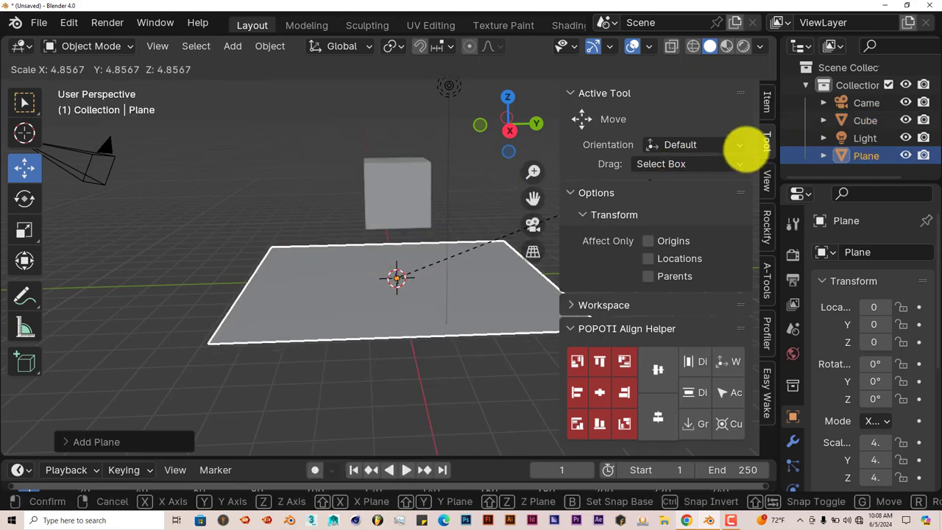
{"action": "left_click", "coordinate": [269, 67]}
{"action": "middle_click_drag", "start_coordinate": [292, 239], "coordinate": [269, 196]}
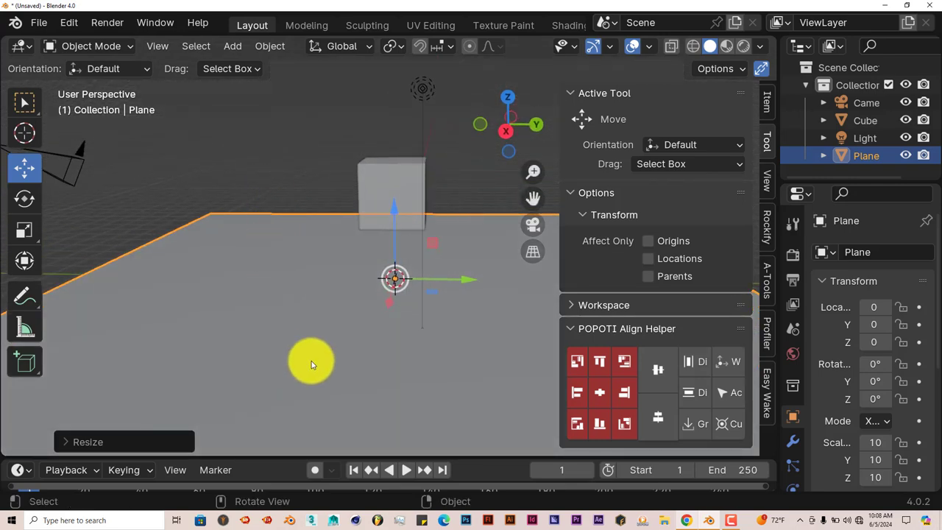
{"action": "middle_click_drag", "start_coordinate": [361, 351], "coordinate": [411, 334]}
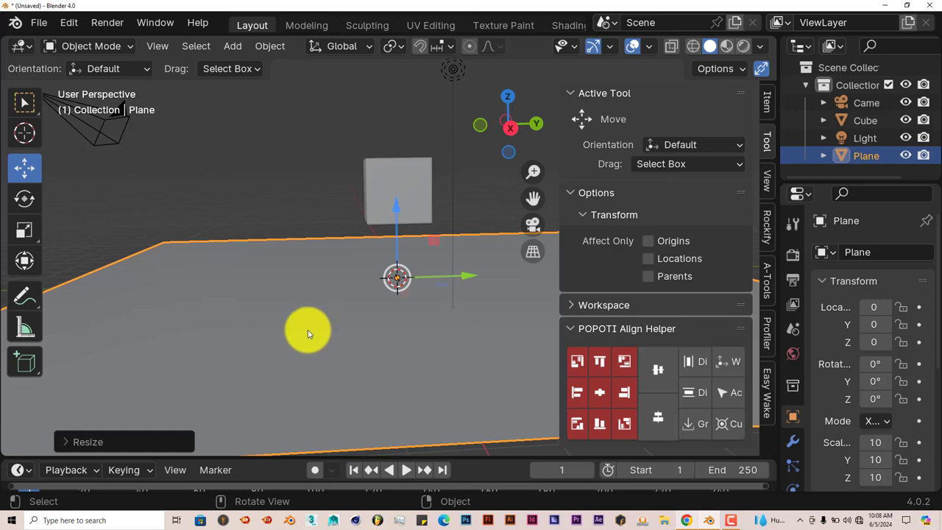
Select the cube together with the plane as the active object and apply POPOTI Align Helper's bottom alignment.
{"action": "left_click", "coordinate": [385, 184]}
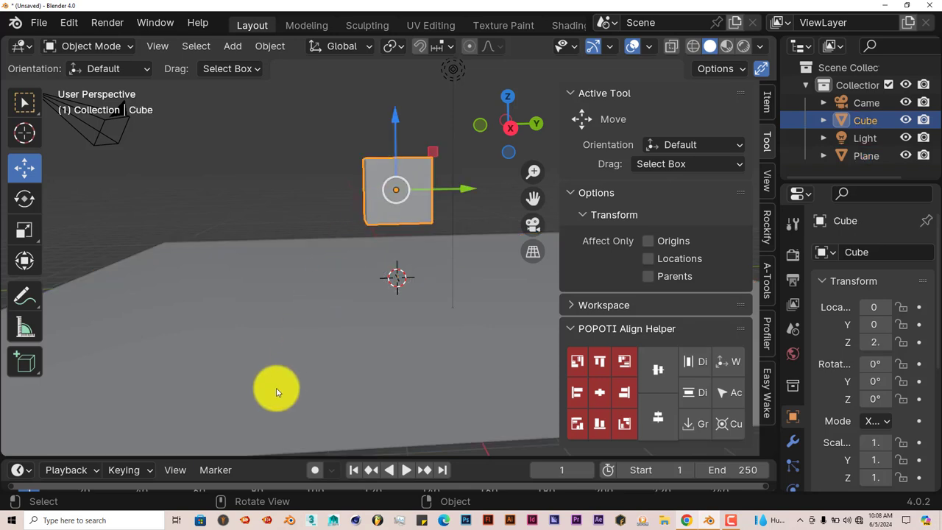
{"action": "left_click", "coordinate": [284, 331], "text": "shift"}
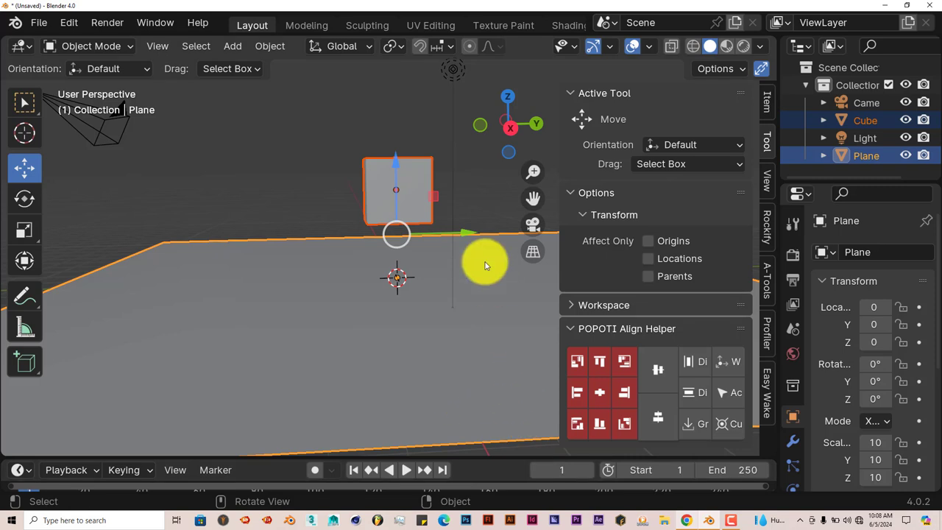
{"action": "middle_click_drag", "start_coordinate": [402, 383], "coordinate": [463, 372]}
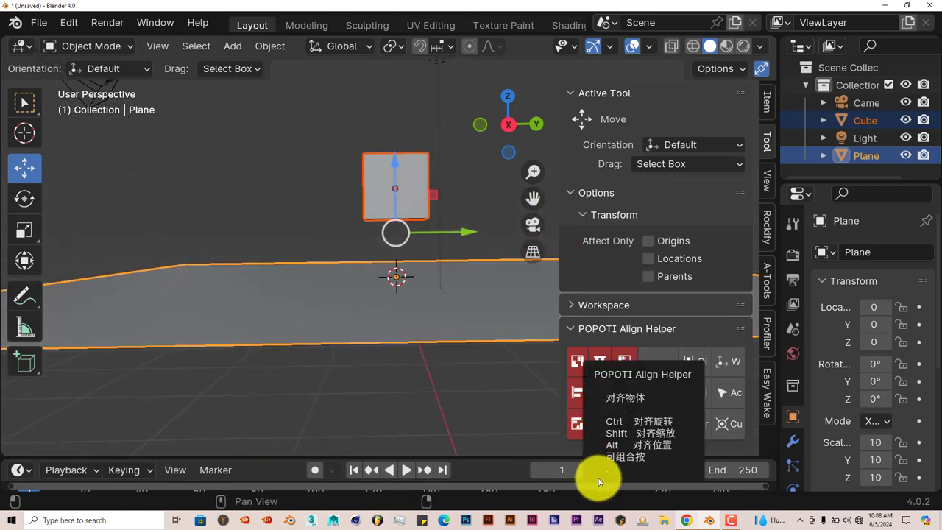
{"action": "left_click", "coordinate": [608, 425]}
Select only the cube and raise it along the Z axis high above the plane.
{"action": "middle_click_drag", "start_coordinate": [426, 372], "coordinate": [320, 318]}
{"action": "middle_click_drag", "start_coordinate": [426, 326], "coordinate": [421, 333]}
{"action": "left_click", "coordinate": [382, 225]}
{"action": "left_click_drag", "start_coordinate": [393, 184], "coordinate": [379, 64]}
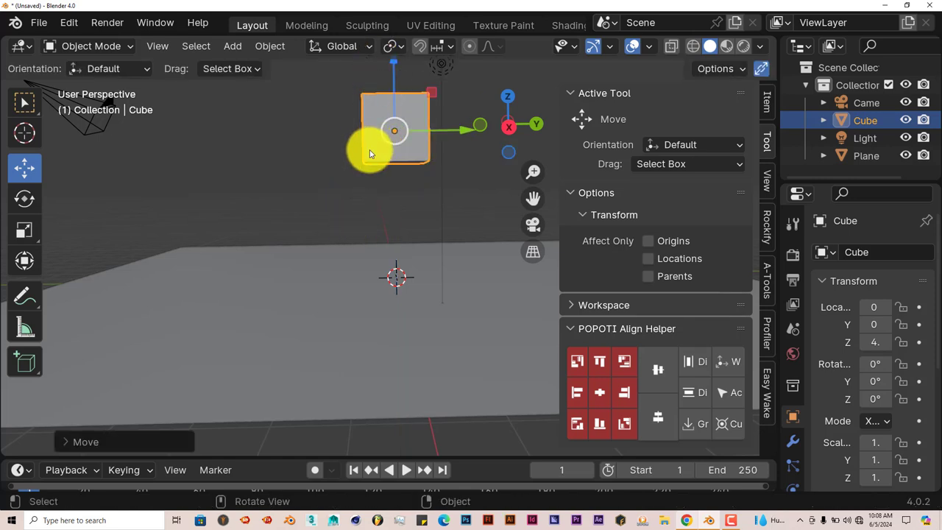
Select the plane and the cube, with the cube active, and apply POPOTI Align Helper's bottom-left alignment.
{"action": "left_click", "coordinate": [315, 335]}
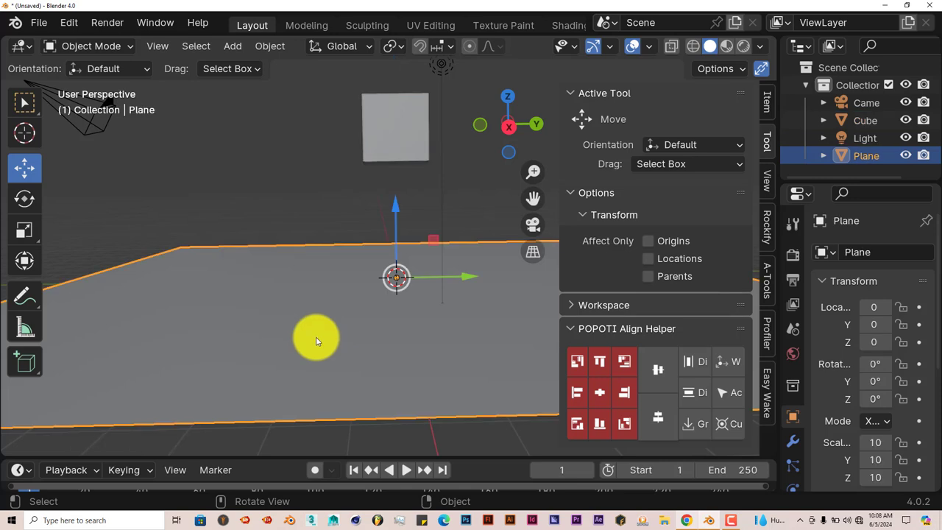
{"action": "left_click", "coordinate": [393, 136]}
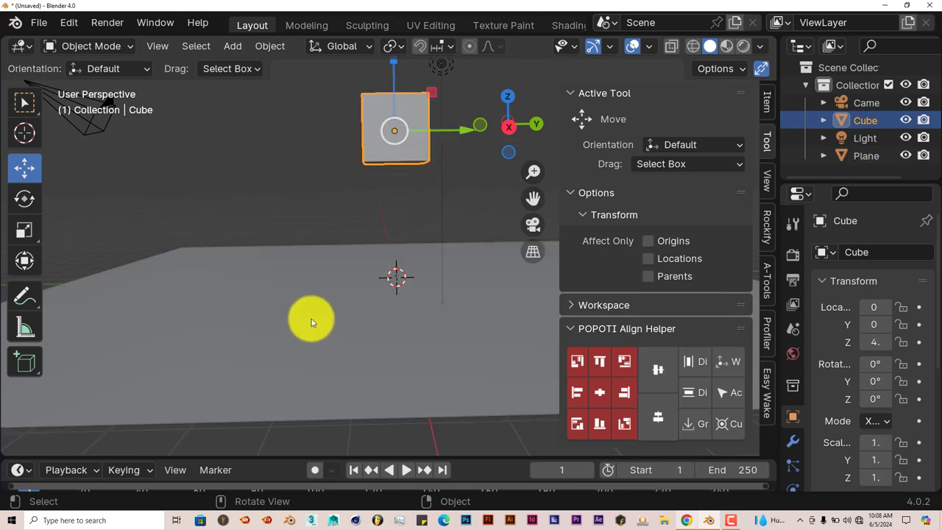
{"action": "left_click", "coordinate": [280, 315]}
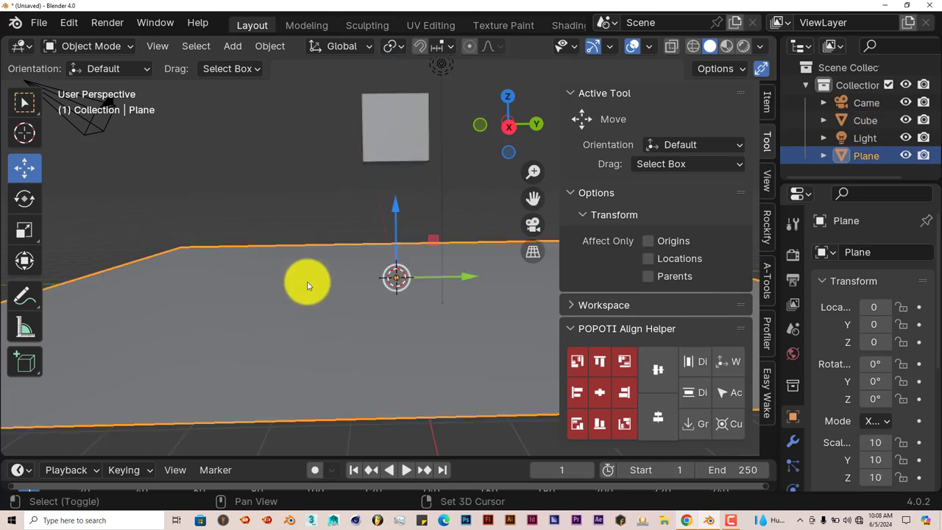
{"action": "left_click", "coordinate": [379, 133], "text": "shift"}
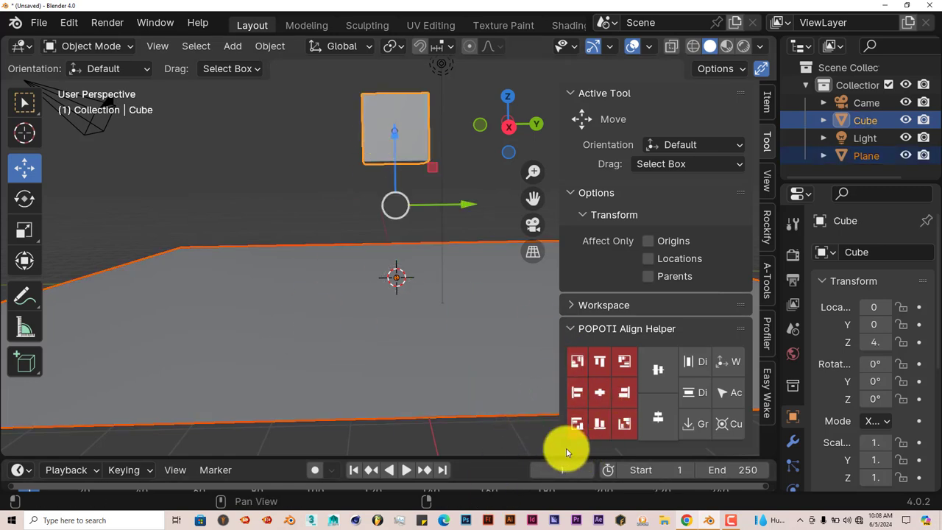
{"action": "left_click", "coordinate": [576, 428]}
{"action": "middle_click_drag", "start_coordinate": [466, 414], "coordinate": [294, 380]}
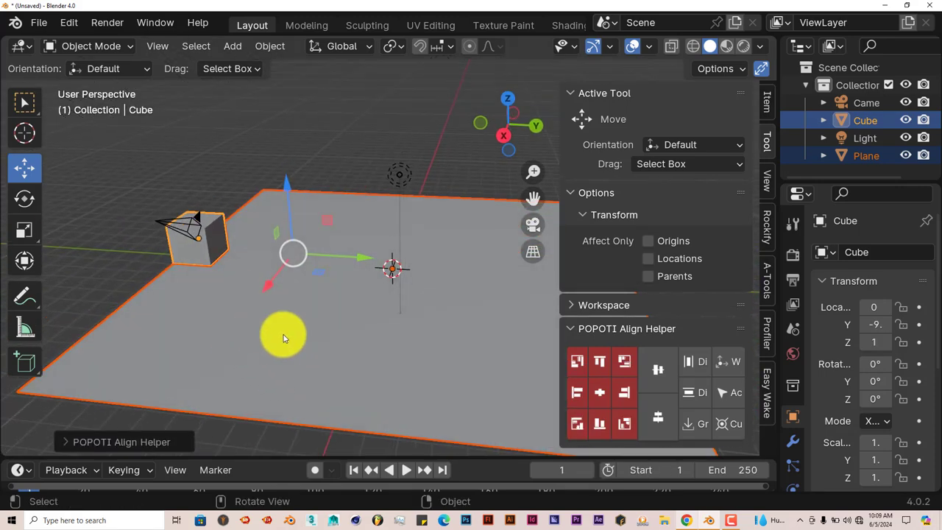
{"action": "middle_click_drag", "start_coordinate": [275, 336], "coordinate": [299, 333]}
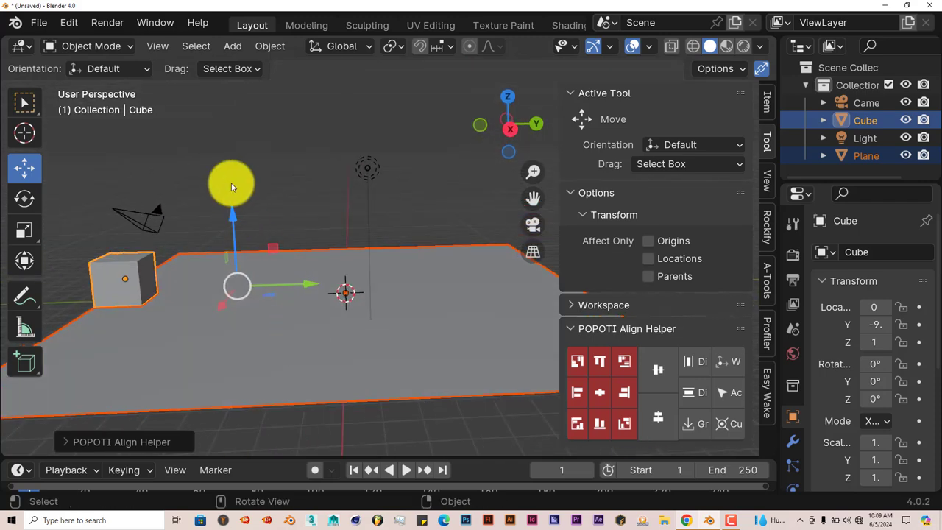
{"action": "right_click", "coordinate": [288, 176]}
{"action": "left_click", "coordinate": [378, 118]}
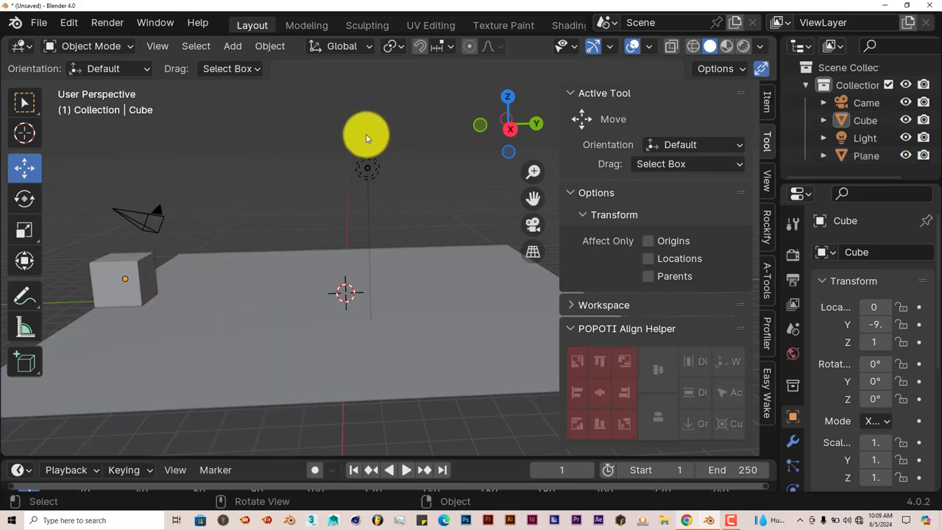
{"action": "key", "text": "a"}
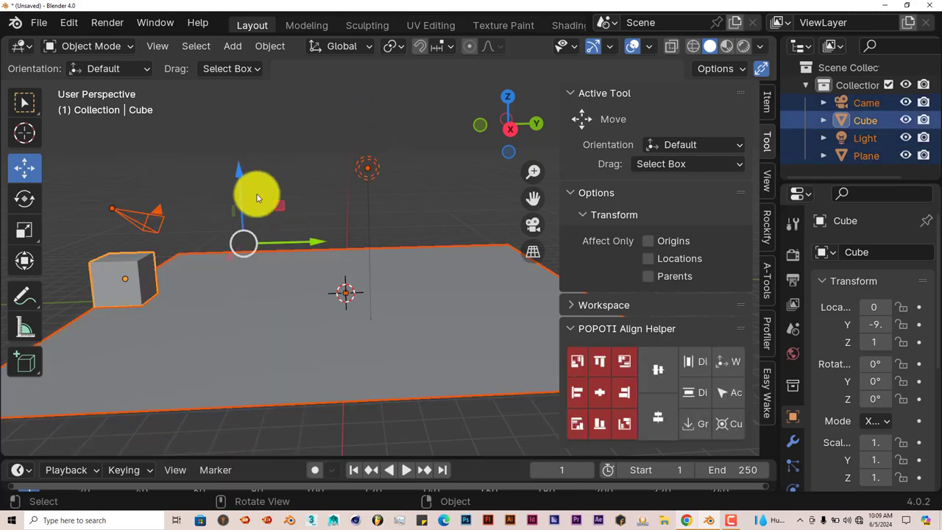
{"action": "right_click", "coordinate": [303, 193]}
{"action": "left_click", "coordinate": [353, 120]}
{"action": "left_click", "coordinate": [352, 119]}
Add a monkey mesh at the origin and raise it along Z to about 5 above the plane.
{"action": "middle_click_drag", "start_coordinate": [352, 120], "coordinate": [264, 205]}
{"action": "key", "text": "shift+a"}
{"action": "mouse_move", "coordinate": [246, 141]}
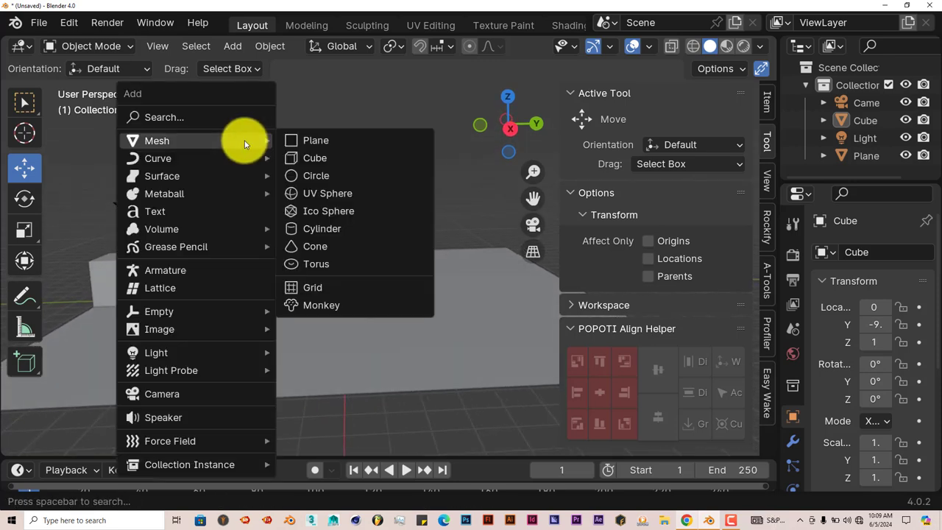
{"action": "left_click", "coordinate": [326, 305]}
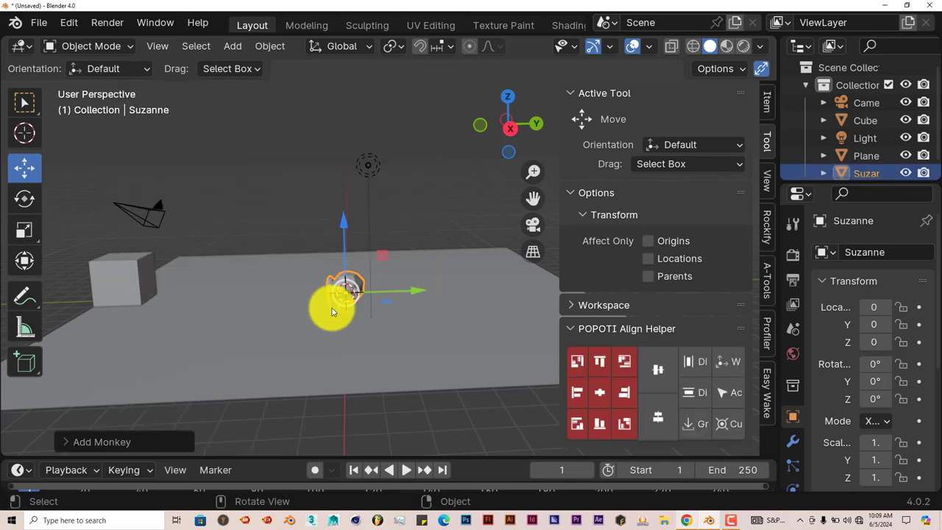
{"action": "left_click_drag", "start_coordinate": [343, 225], "coordinate": [327, 111]}
Add a UV sphere, move it to about 5 along the Y axis, and raise it above the plane.
{"action": "mouse_move", "coordinate": [301, 242]}
{"action": "middle_mouse_down"}
{"action": "mouse_move", "coordinate": [286, 238]}
{"action": "mouse_move", "coordinate": [311, 248]}
{"action": "mouse_move", "coordinate": [310, 257]}
{"action": "middle_mouse_up"}
{"action": "key", "text": "shift+a"}
{"action": "mouse_move", "coordinate": [297, 175]}
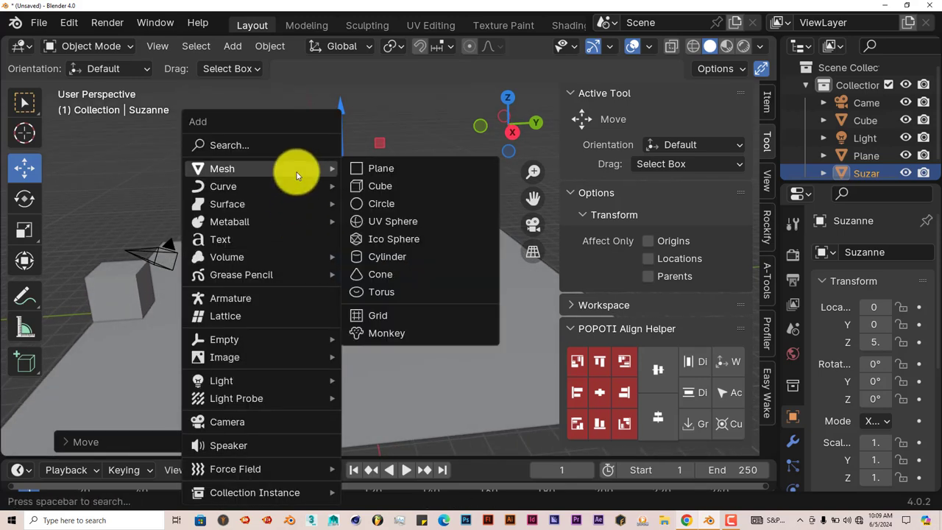
{"action": "left_click", "coordinate": [420, 220]}
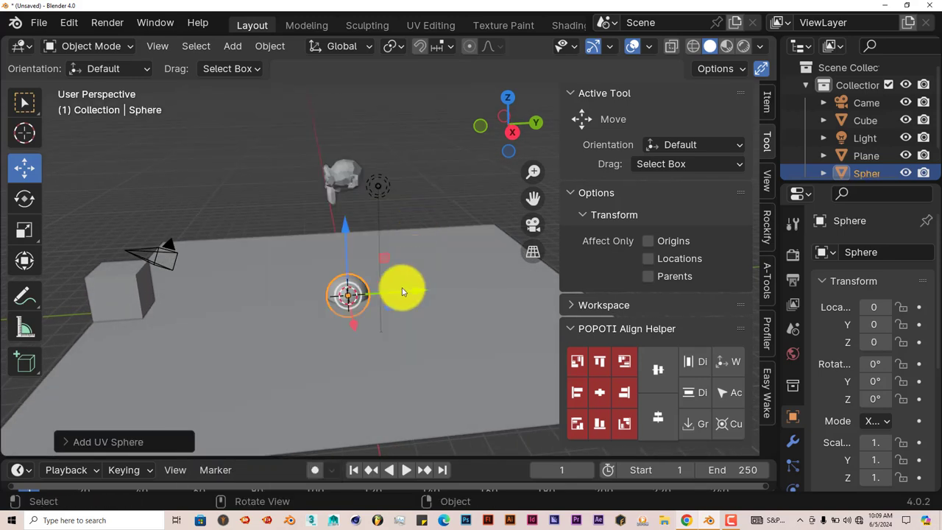
{"action": "left_click_drag", "start_coordinate": [413, 294], "coordinate": [525, 278]}
{"action": "middle_click_drag", "start_coordinate": [526, 278], "coordinate": [455, 280]}
{"action": "left_click_drag", "start_coordinate": [460, 229], "coordinate": [456, 165]}
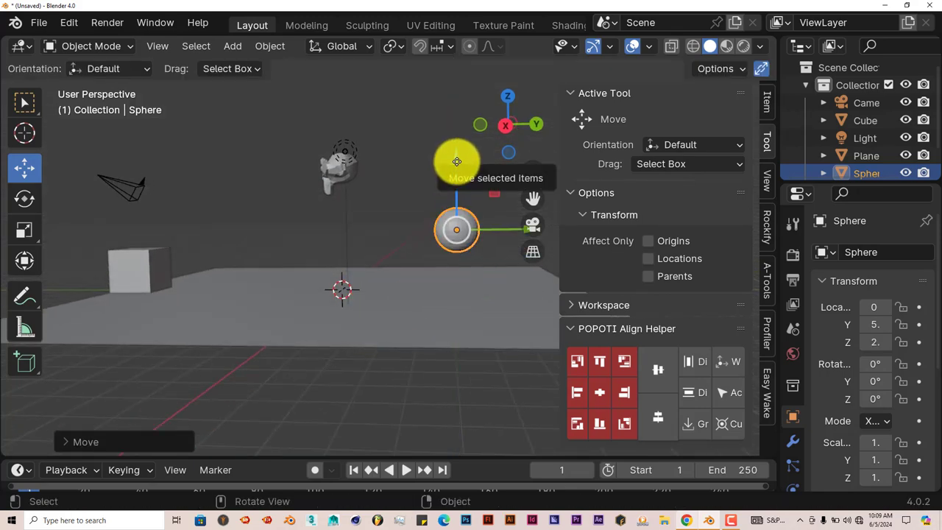
In the right orthographic view, select the cube and raise it along Z to about 9.
{"action": "key", "text": "KP_1"}
{"action": "key", "text": "KP_3"}
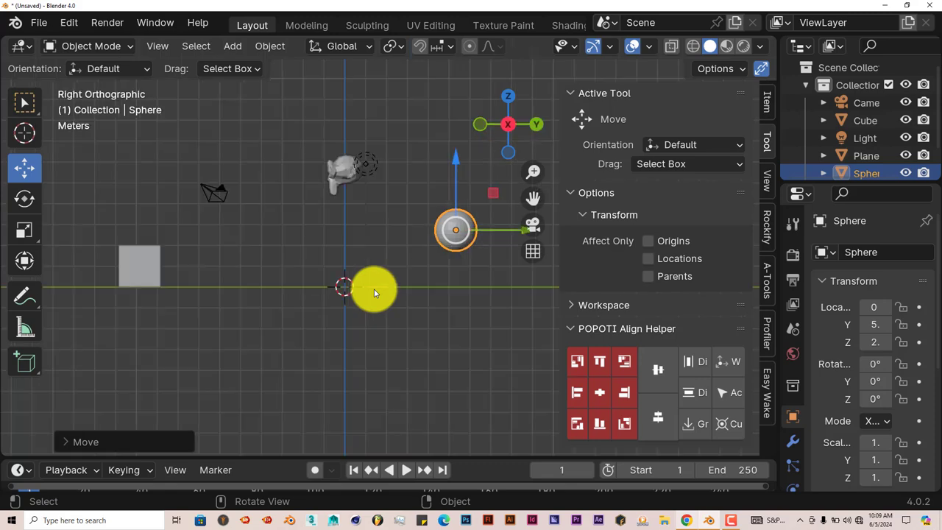
{"action": "middle_click_drag", "start_coordinate": [347, 324], "coordinate": [389, 338], "text": "shift"}
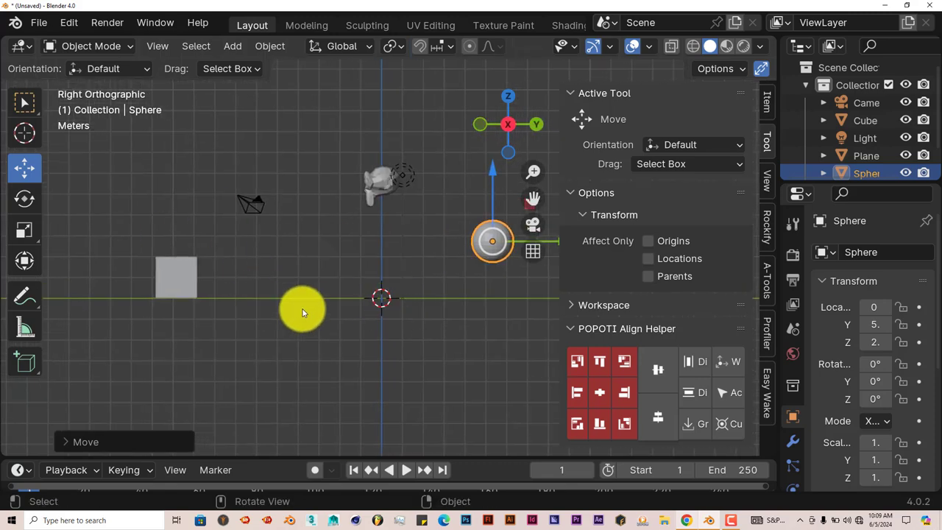
{"action": "middle_click_drag", "start_coordinate": [301, 309], "coordinate": [237, 314], "text": "shift"}
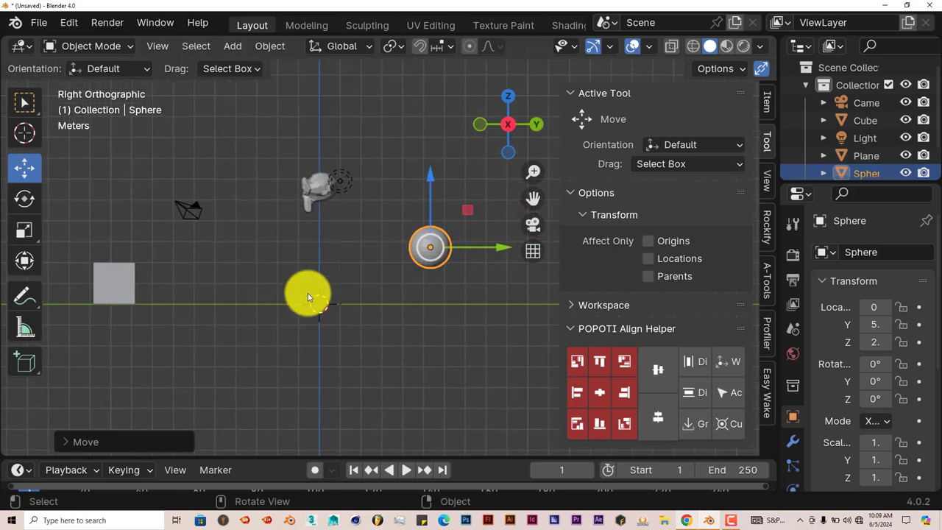
{"action": "middle_click_drag", "start_coordinate": [310, 294], "coordinate": [298, 318], "text": "shift"}
{"action": "left_click", "coordinate": [171, 313]}
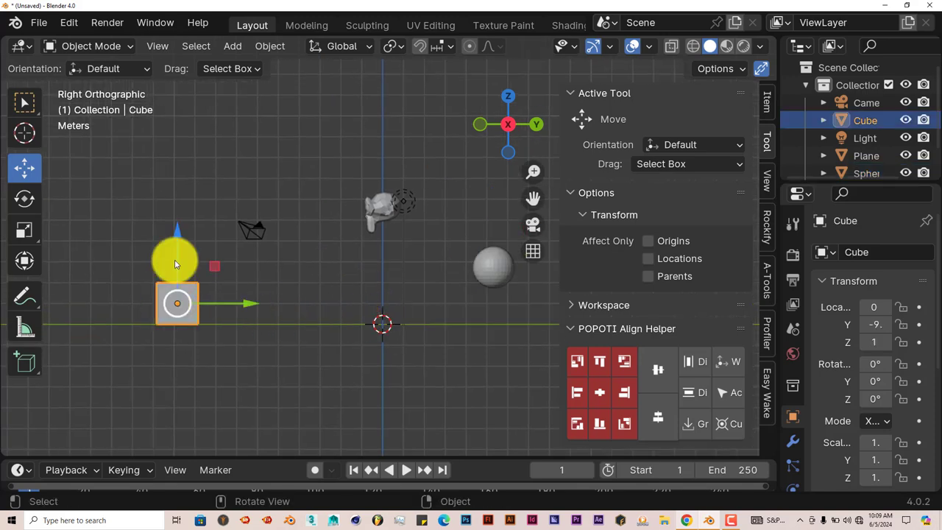
{"action": "left_click_drag", "start_coordinate": [177, 223], "coordinate": [177, 54]}
{"action": "middle_click_drag", "start_coordinate": [248, 248], "coordinate": [260, 288], "text": "shift"}
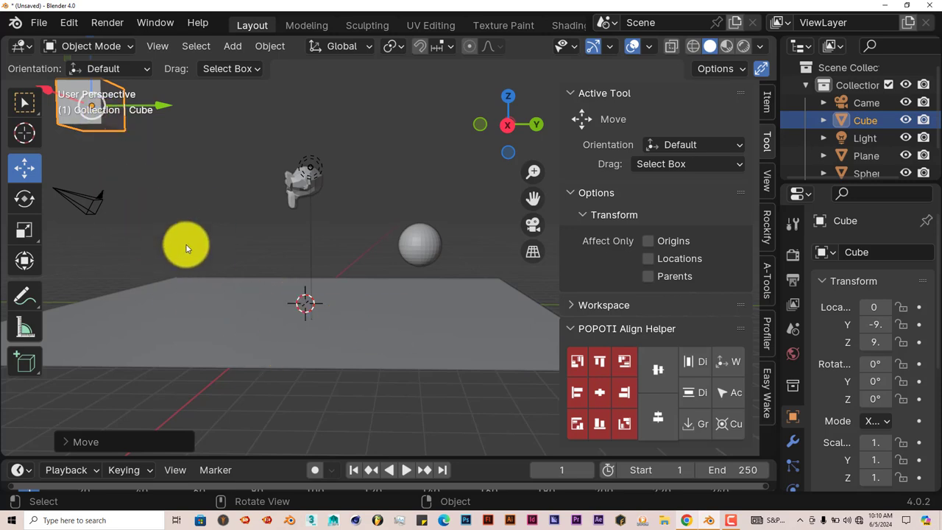
Add the monkey, sphere and plane to the cube selection, with the plane active, and apply POPOTI Align Helper's bottom alignment.
{"action": "left_click", "coordinate": [297, 187], "text": "shift"}
{"action": "left_click", "coordinate": [414, 244], "text": "shift"}
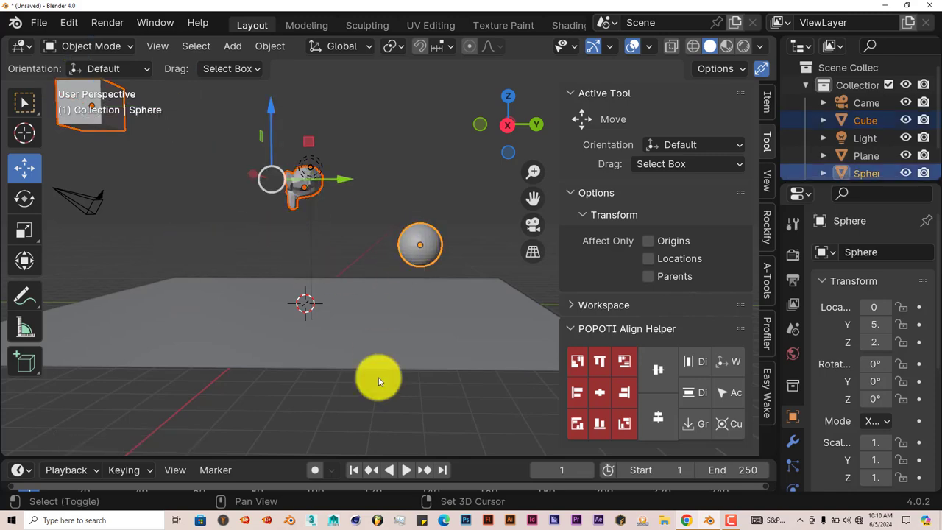
{"action": "left_click", "coordinate": [417, 316], "text": "shift"}
{"action": "left_click", "coordinate": [599, 425]}
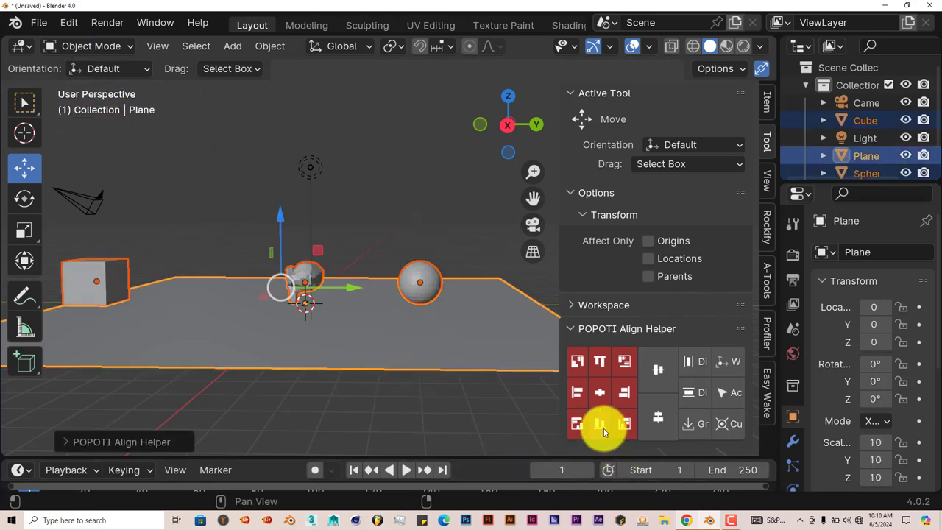
Select only the sphere and move it along the X axis to about -8, near the plane's far edge.
{"action": "mouse_move", "coordinate": [361, 435]}
{"action": "middle_mouse_down"}
{"action": "mouse_move", "coordinate": [400, 401]}
{"action": "mouse_move", "coordinate": [381, 435]}
{"action": "mouse_move", "coordinate": [366, 437]}
{"action": "middle_mouse_up"}
{"action": "middle_click_drag", "start_coordinate": [337, 397], "coordinate": [329, 431]}
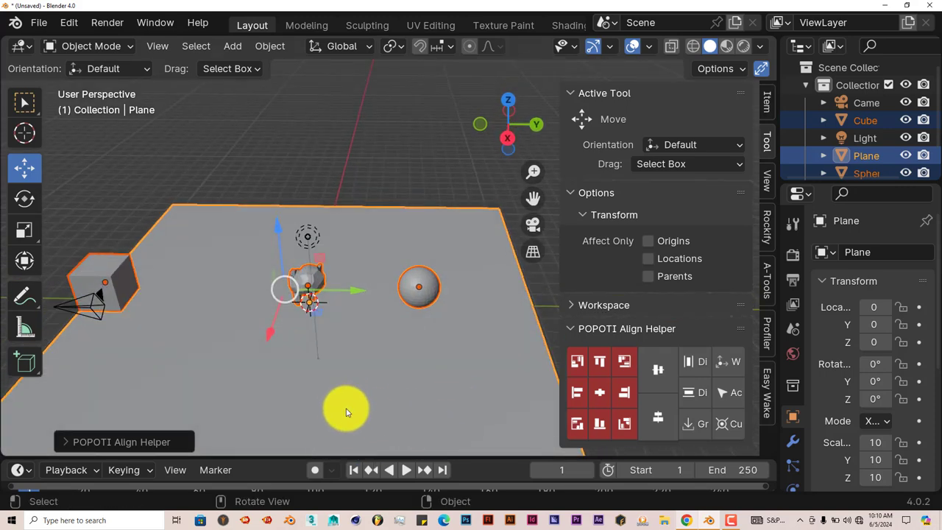
{"action": "middle_click_drag", "start_coordinate": [373, 395], "coordinate": [371, 416]}
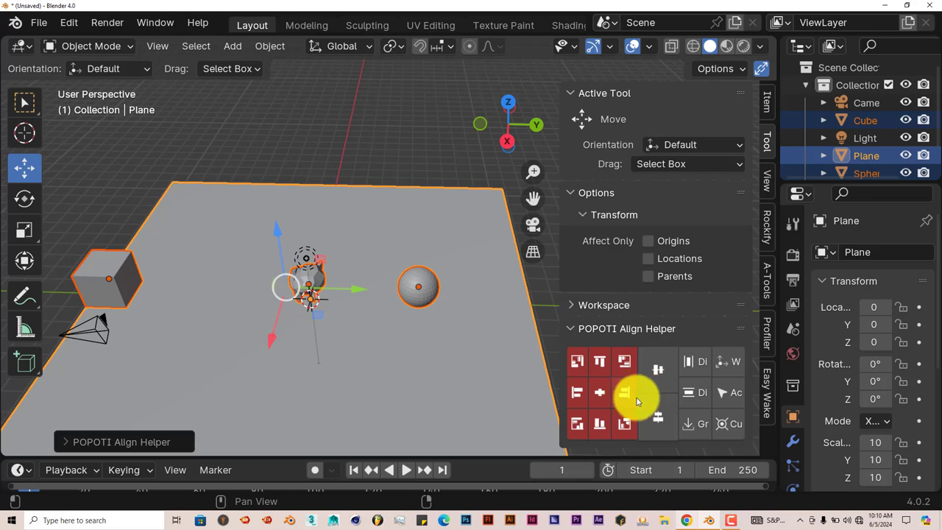
{"action": "middle_click_drag", "start_coordinate": [381, 371], "coordinate": [379, 354]}
{"action": "middle_click_drag", "start_coordinate": [414, 292], "coordinate": [394, 332]}
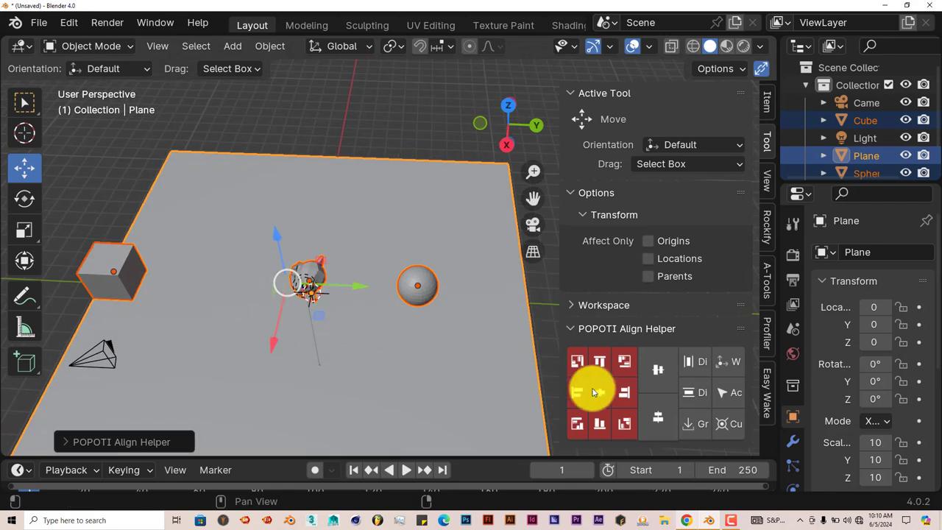
{"action": "left_click", "coordinate": [418, 281]}
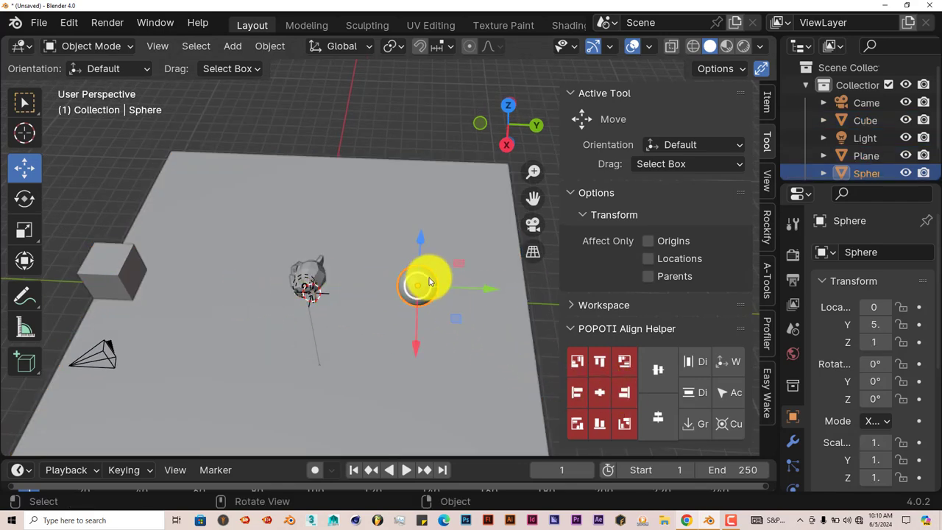
{"action": "middle_click_drag", "start_coordinate": [424, 329], "coordinate": [420, 321]}
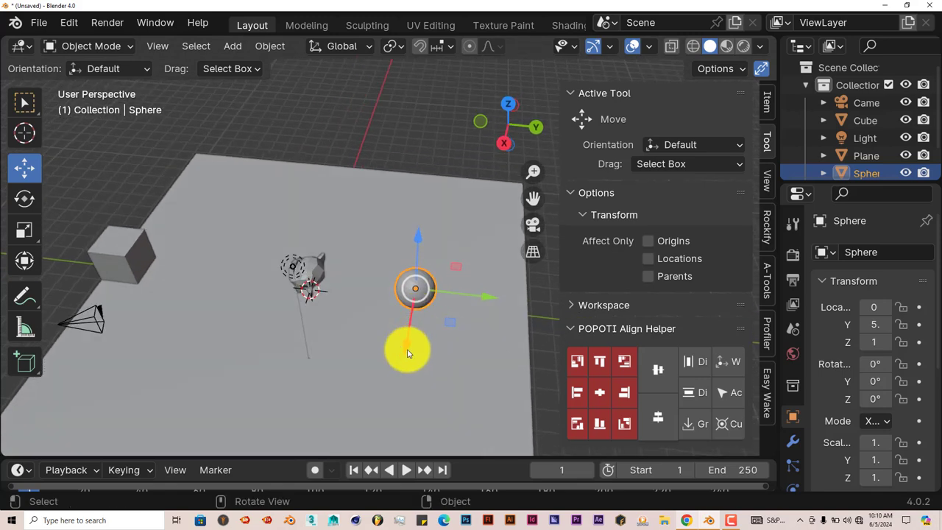
{"action": "left_click_drag", "start_coordinate": [404, 350], "coordinate": [432, 245]}
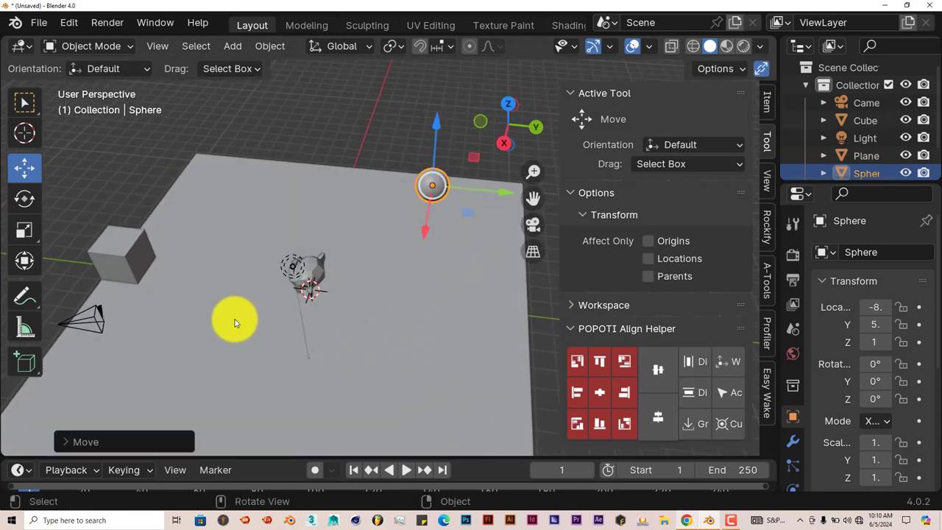
Select only the cube and move it along the X axis to about 5.
{"action": "left_click", "coordinate": [118, 265]}
{"action": "middle_click_drag", "start_coordinate": [169, 353], "coordinate": [101, 362]}
{"action": "left_click_drag", "start_coordinate": [72, 359], "coordinate": [70, 59]}
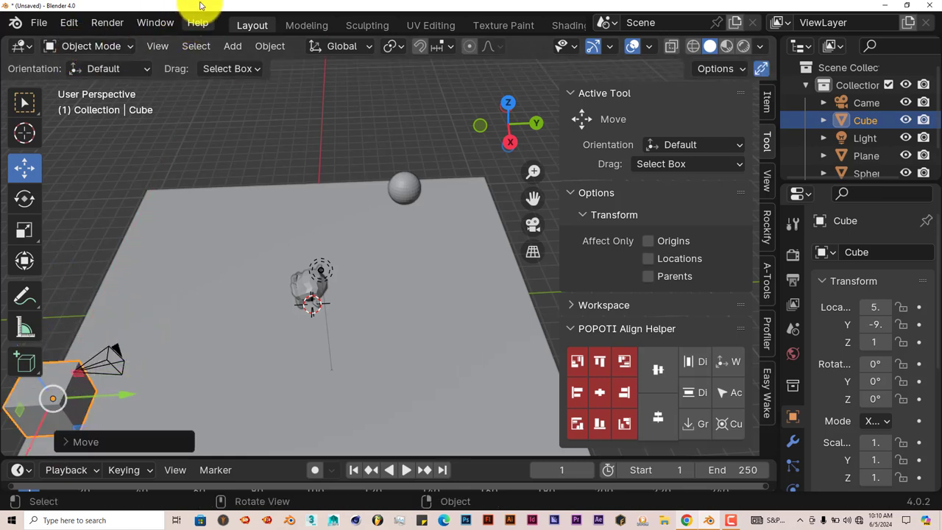
Add the monkey, sphere and plane to the cube selection, with the plane active, and apply POPOTI Align Helper's right alignment.
{"action": "middle_click_drag", "start_coordinate": [308, 172], "coordinate": [343, 91], "text": "shift"}
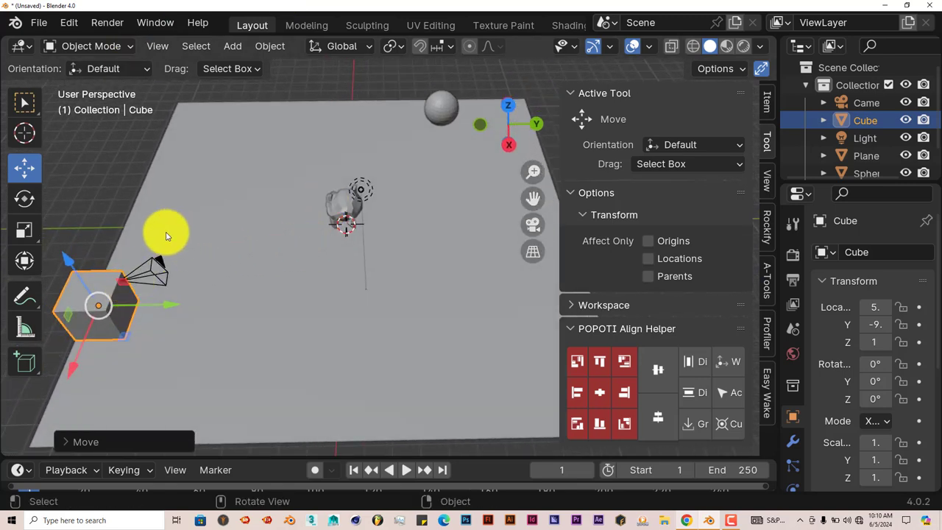
{"action": "left_click", "coordinate": [333, 204], "text": "shift"}
{"action": "left_click", "coordinate": [428, 101], "text": "shift"}
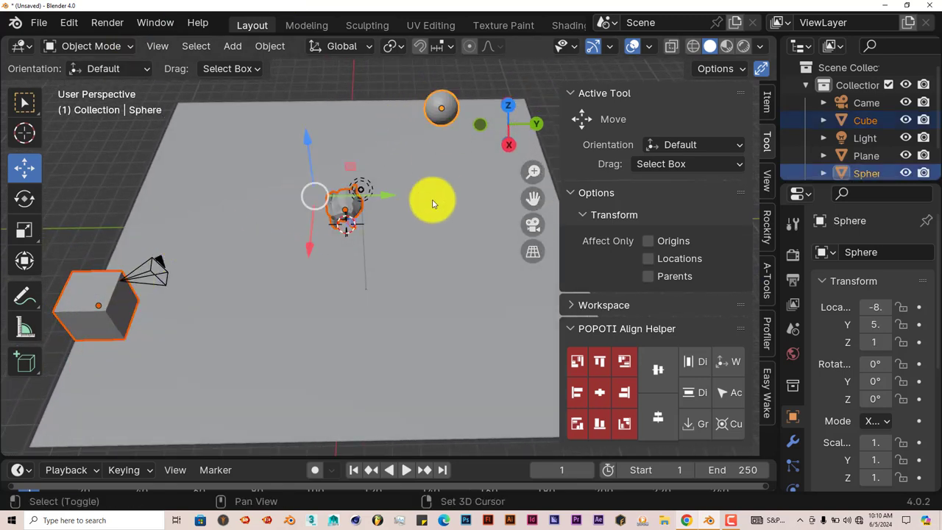
{"action": "left_click", "coordinate": [444, 287], "text": "shift"}
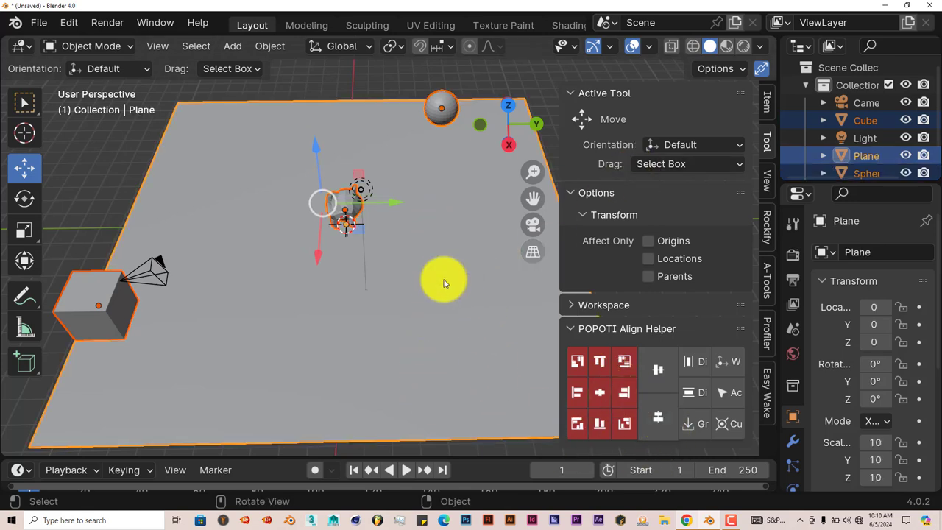
{"action": "left_click_drag", "start_coordinate": [536, 209], "coordinate": [476, 204]}
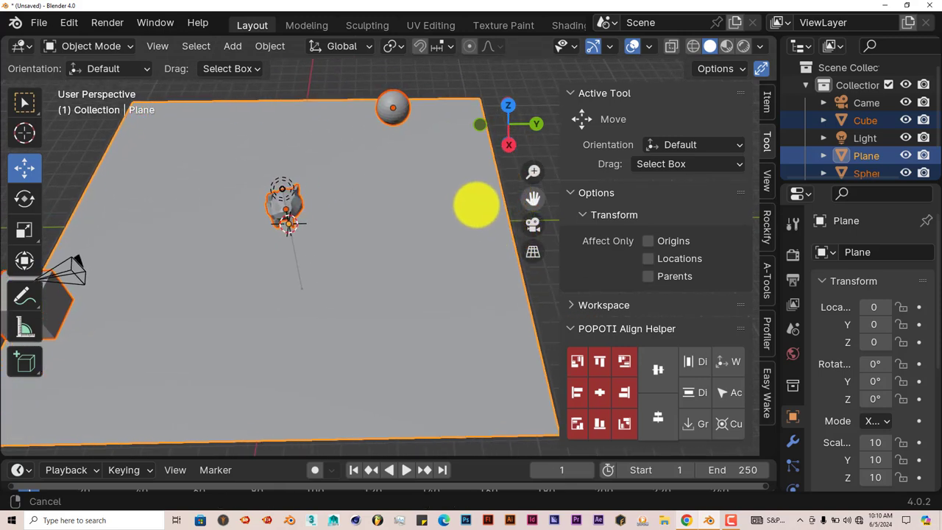
{"action": "left_click", "coordinate": [623, 391]}
Examine from several angles how the monkey, sphere and cube sit along the plane's edge, selecting the monkey for closer inspection.
{"action": "middle_click_drag", "start_coordinate": [400, 368], "coordinate": [406, 324]}
{"action": "middle_click_drag", "start_coordinate": [441, 358], "coordinate": [269, 328]}
{"action": "scroll", "coordinate": [308, 348], "scroll_direction": "up", "scroll_amount": 3}
{"action": "middle_click_drag", "start_coordinate": [247, 262], "coordinate": [237, 174]}
{"action": "left_click", "coordinate": [238, 218]}
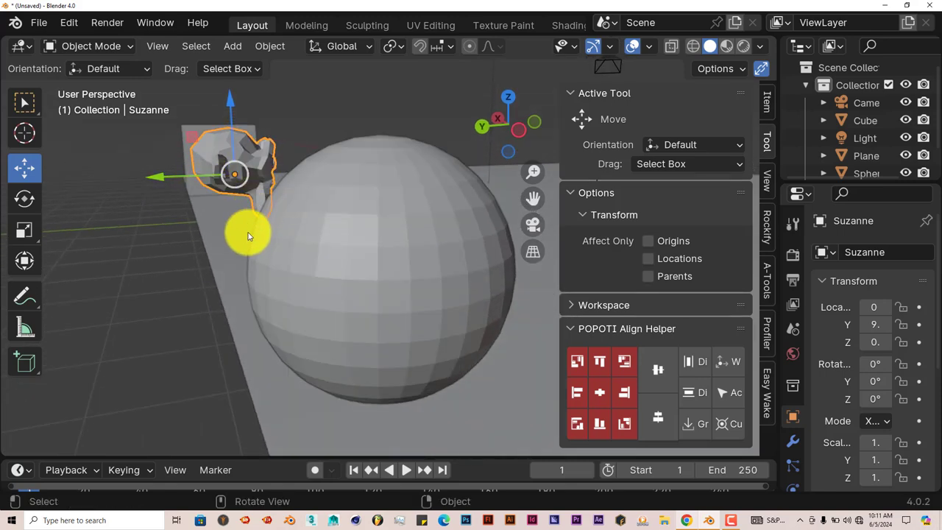
{"action": "middle_click_drag", "start_coordinate": [248, 236], "coordinate": [266, 245]}
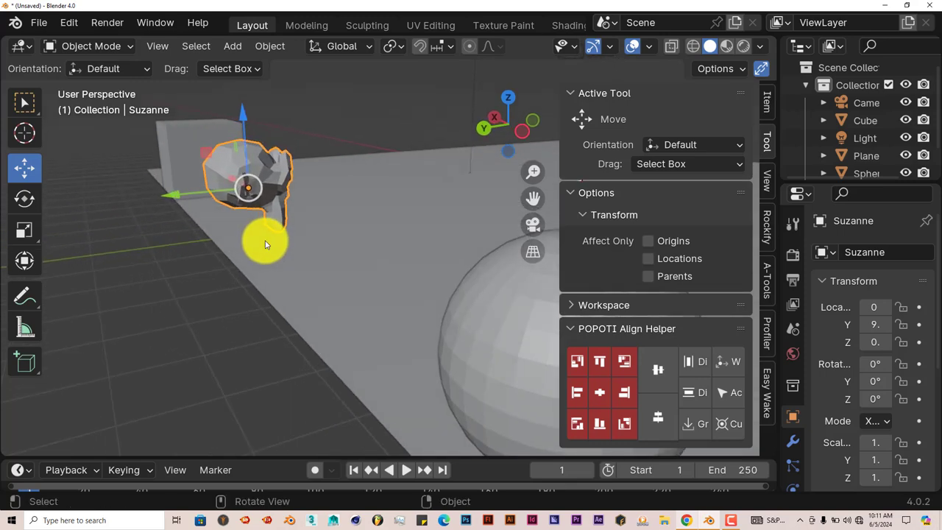
{"action": "middle_click_drag", "start_coordinate": [268, 257], "coordinate": [272, 231]}
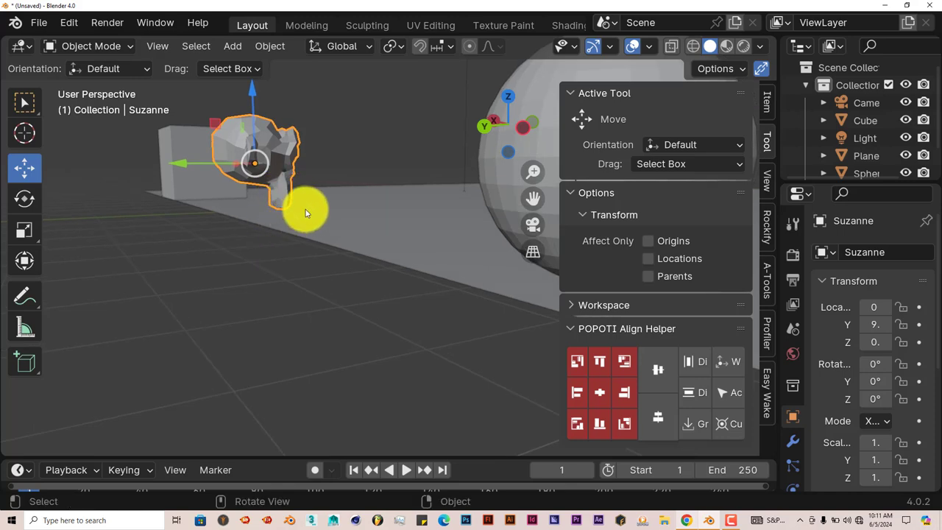
{"action": "middle_click_drag", "start_coordinate": [354, 237], "coordinate": [347, 248]}
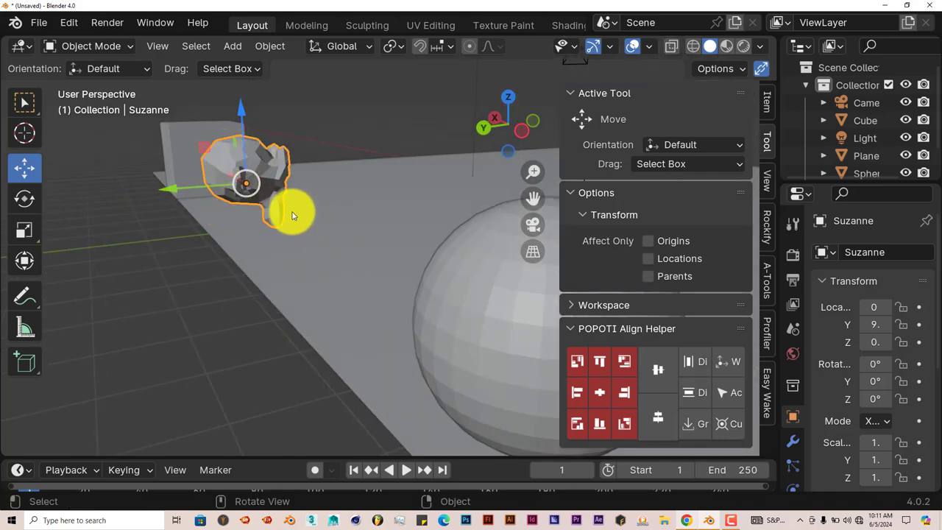
{"action": "middle_click_drag", "start_coordinate": [336, 284], "coordinate": [483, 343]}
{"action": "middle_click_drag", "start_coordinate": [365, 307], "coordinate": [398, 306]}
{"action": "middle_click_drag", "start_coordinate": [383, 275], "coordinate": [396, 276]}
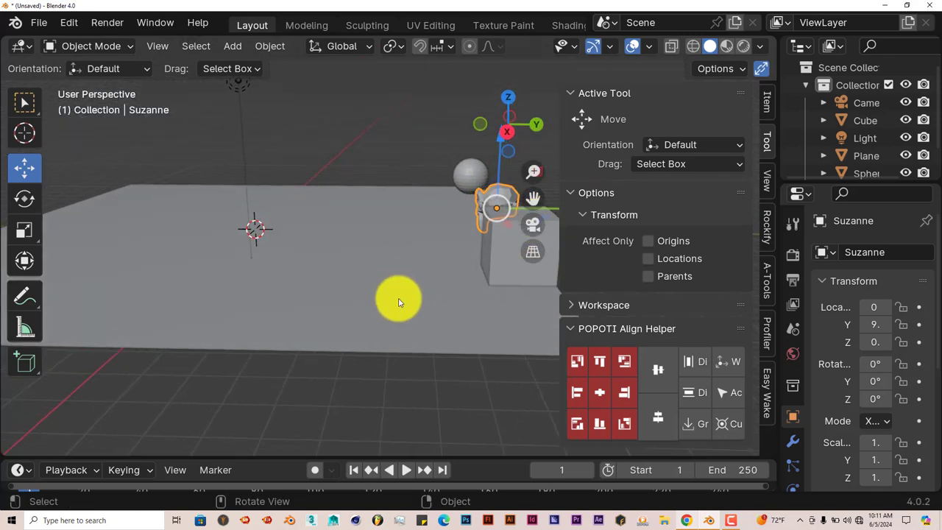
{"action": "middle_click_drag", "start_coordinate": [398, 301], "coordinate": [404, 279]}
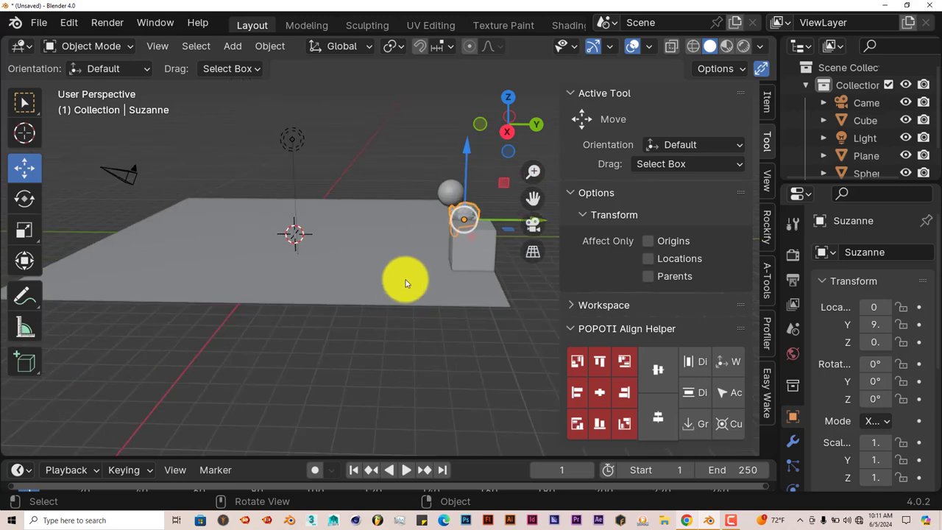
Select only the plane and rotate it clockwise in the right orthographic view into a steep tilt.
{"action": "left_click", "coordinate": [318, 280]}
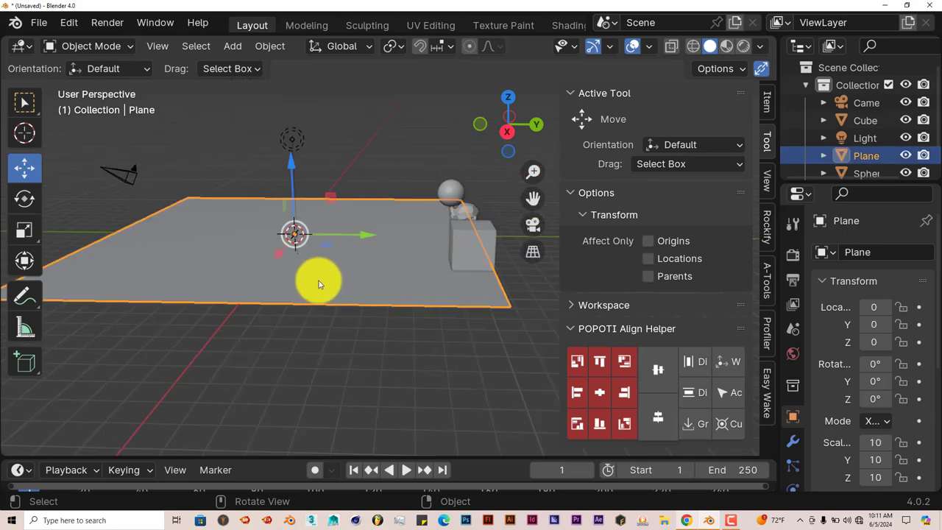
{"action": "key", "text": "KP_3"}
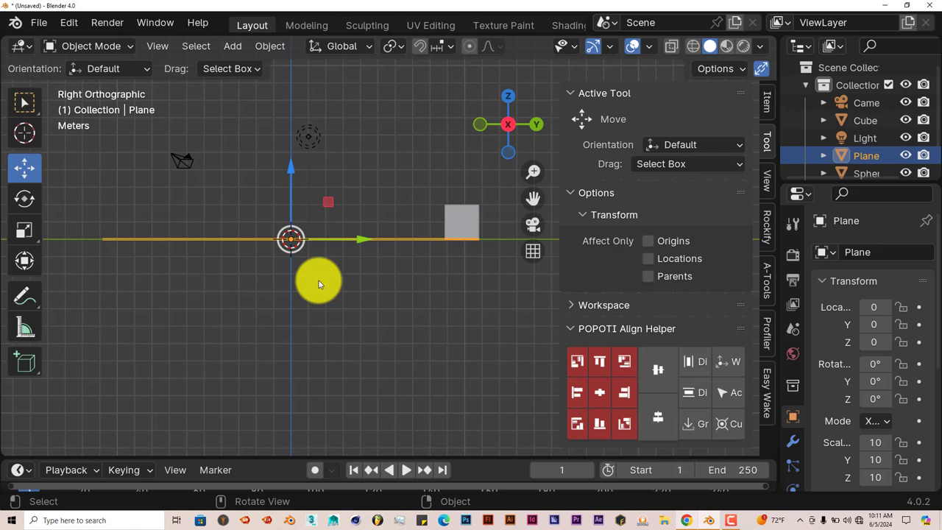
{"action": "left_click", "coordinate": [25, 203]}
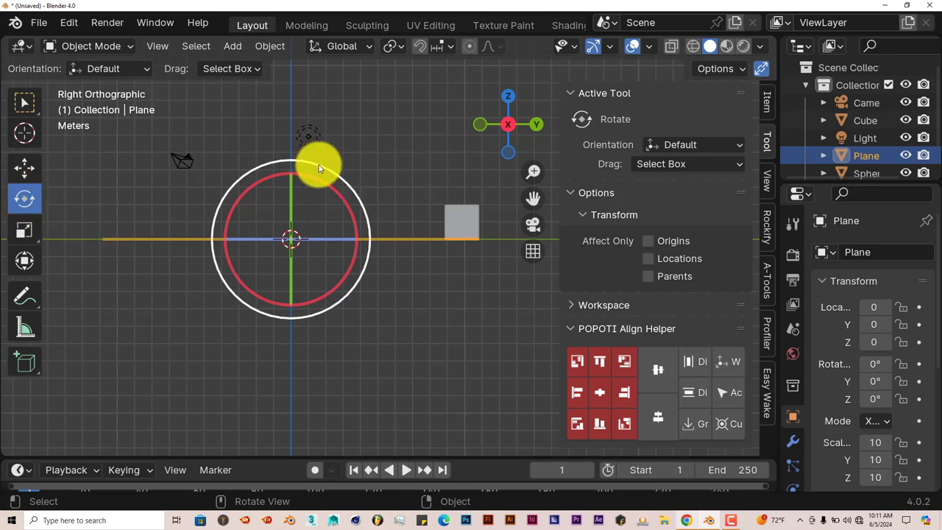
{"action": "left_click_drag", "start_coordinate": [319, 168], "coordinate": [371, 232]}
{"action": "middle_click_drag", "start_coordinate": [371, 232], "coordinate": [383, 336]}
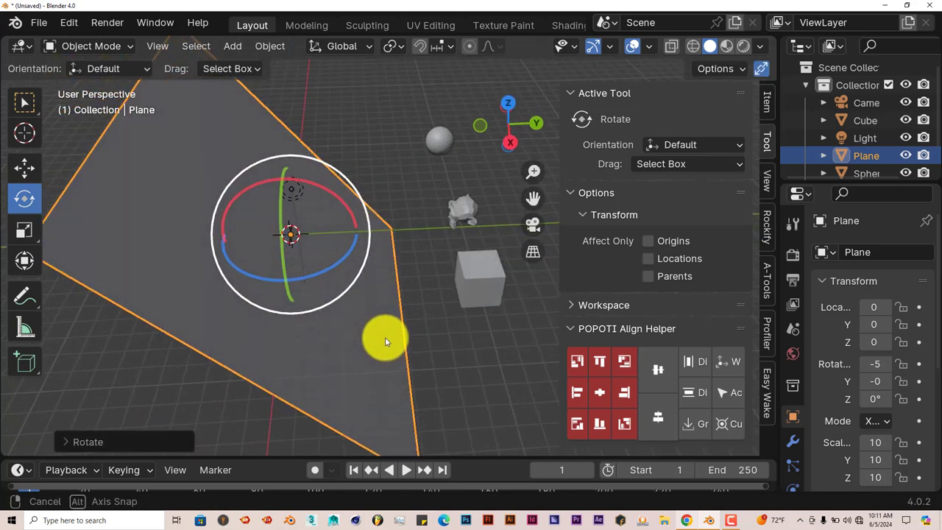
Add the cube, monkey and sphere to the tilted plane's selection, with the sphere active.
{"action": "left_click", "coordinate": [485, 299], "text": "shift"}
{"action": "left_click", "coordinate": [467, 211], "text": "shift"}
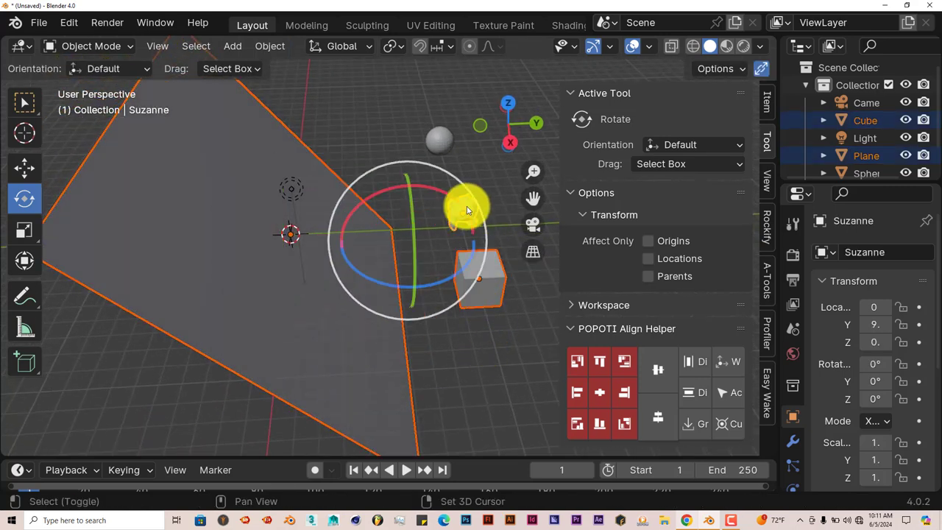
{"action": "left_click", "coordinate": [441, 141], "text": "shift"}
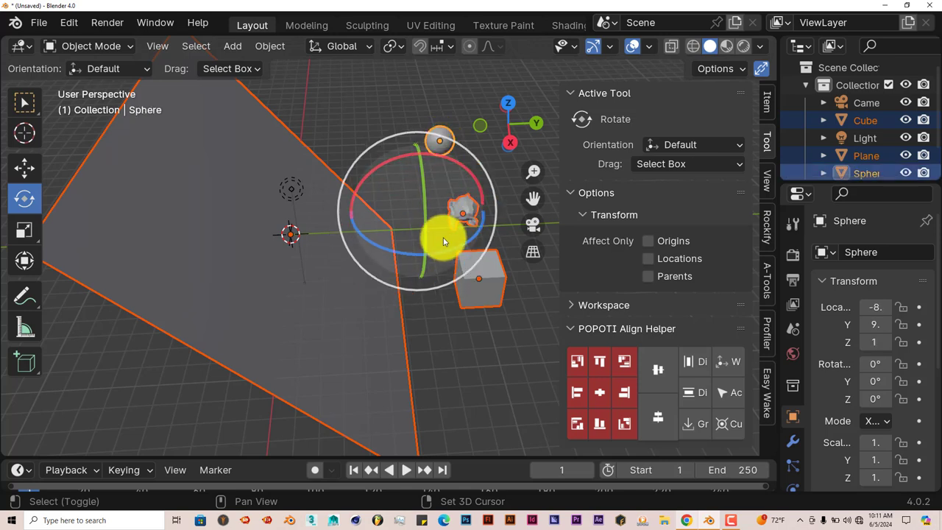
{"action": "left_click_drag", "start_coordinate": [443, 236], "coordinate": [442, 233]}
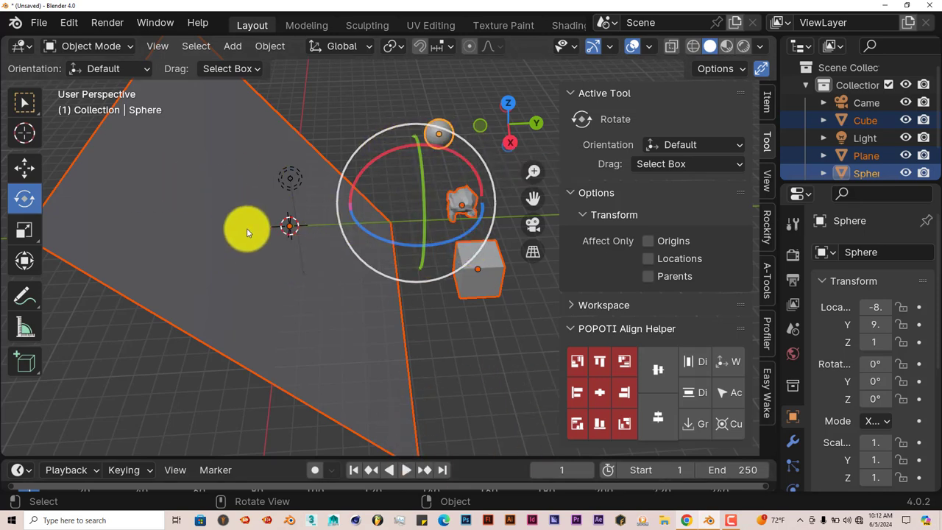
{"action": "middle_click_drag", "start_coordinate": [245, 228], "coordinate": [251, 171]}
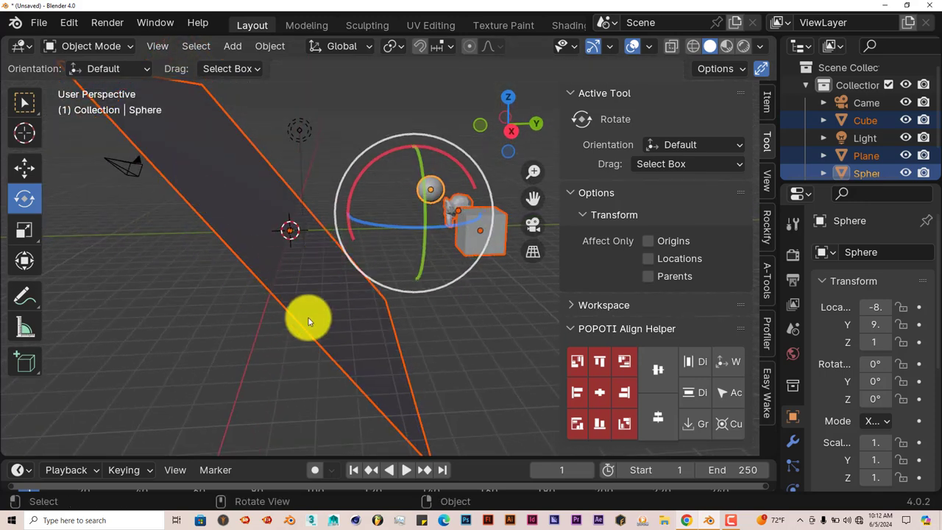
{"action": "middle_click_drag", "start_coordinate": [258, 242], "coordinate": [270, 234]}
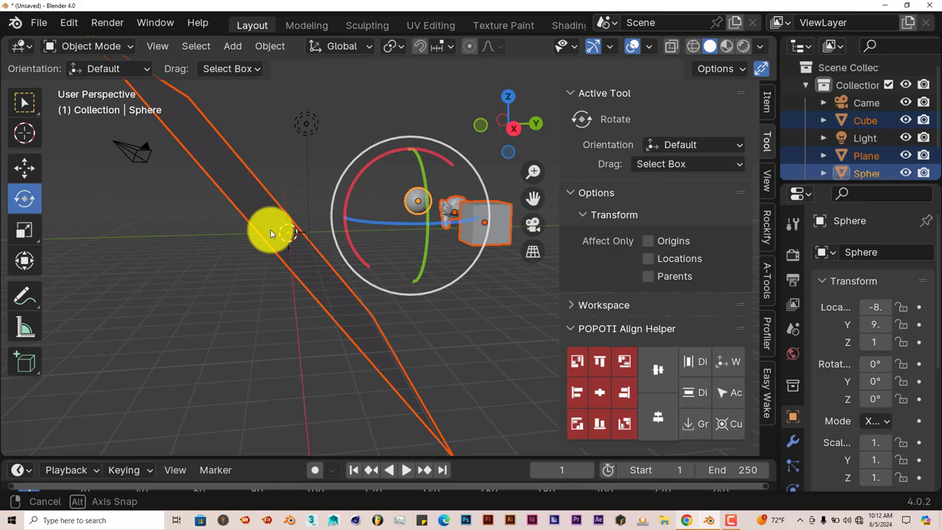
Apply POPOTI Align Helper's left alignment to the selected cube, monkey, sphere and plane, and inspect the arrangement.
{"action": "left_click", "coordinate": [573, 392]}
{"action": "middle_click_drag", "start_coordinate": [307, 378], "coordinate": [316, 343]}
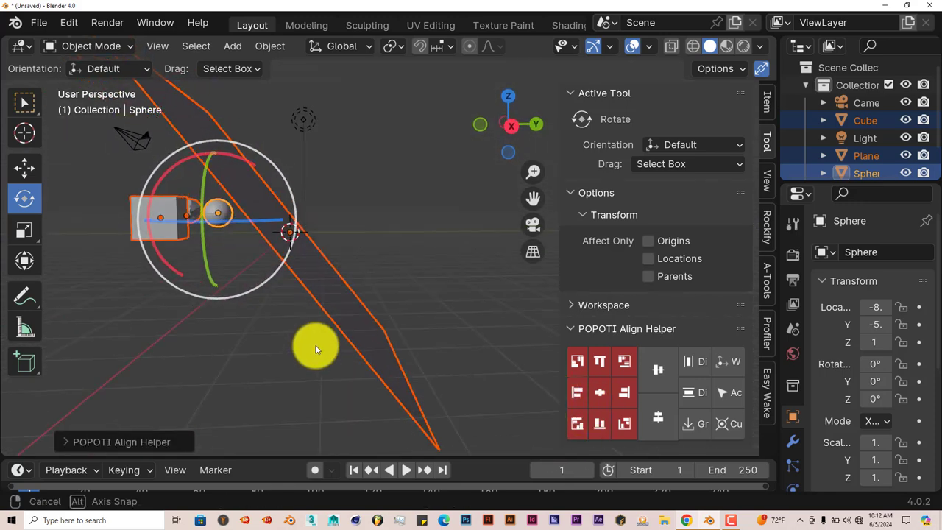
{"action": "middle_click_drag", "start_coordinate": [314, 350], "coordinate": [355, 376]}
Apply POPOTI Align Helper's bottom alignment to the selected objects and check their position relative to the tilted plane.
{"action": "left_click", "coordinate": [606, 432]}
{"action": "middle_click_drag", "start_coordinate": [251, 398], "coordinate": [294, 273]}
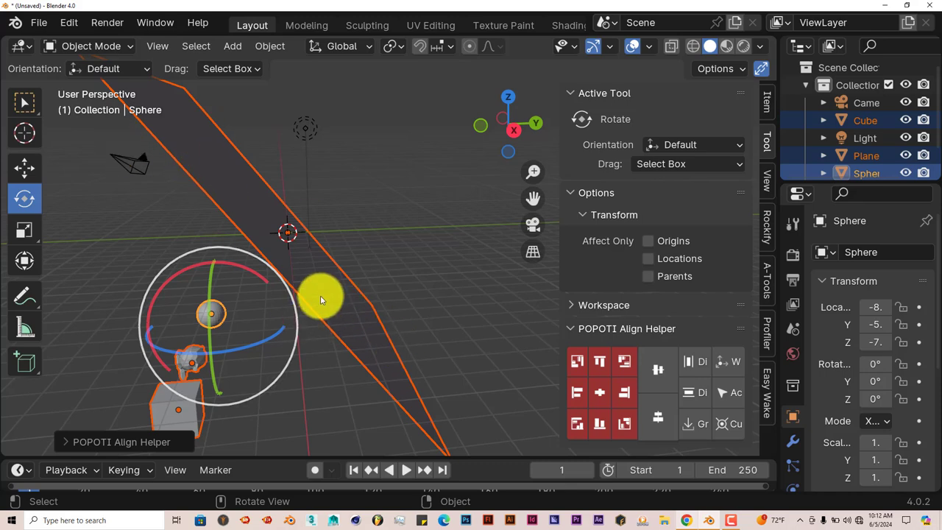
{"action": "middle_click_drag", "start_coordinate": [298, 277], "coordinate": [287, 262]}
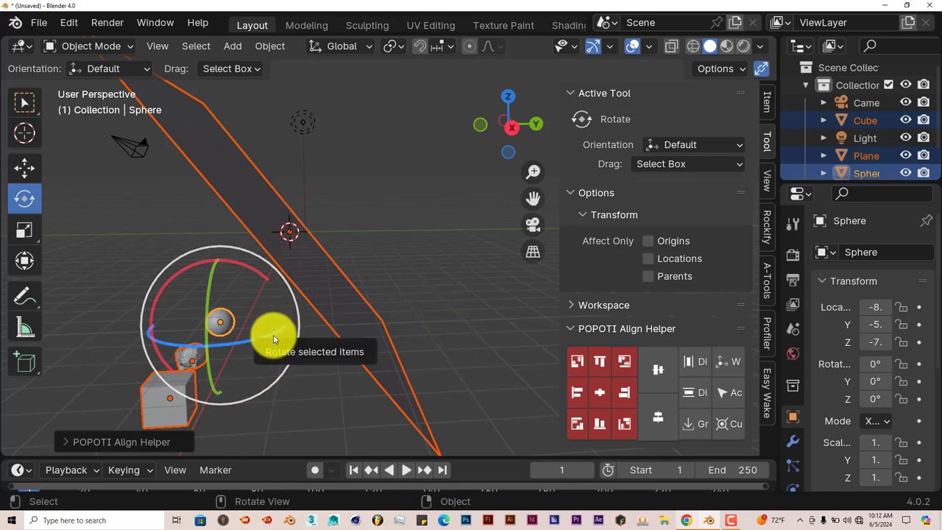
{"action": "mouse_move", "coordinate": [269, 332]}
{"action": "middle_mouse_down"}
{"action": "mouse_move", "coordinate": [280, 324]}
{"action": "mouse_move", "coordinate": [267, 332]}
{"action": "middle_mouse_up"}
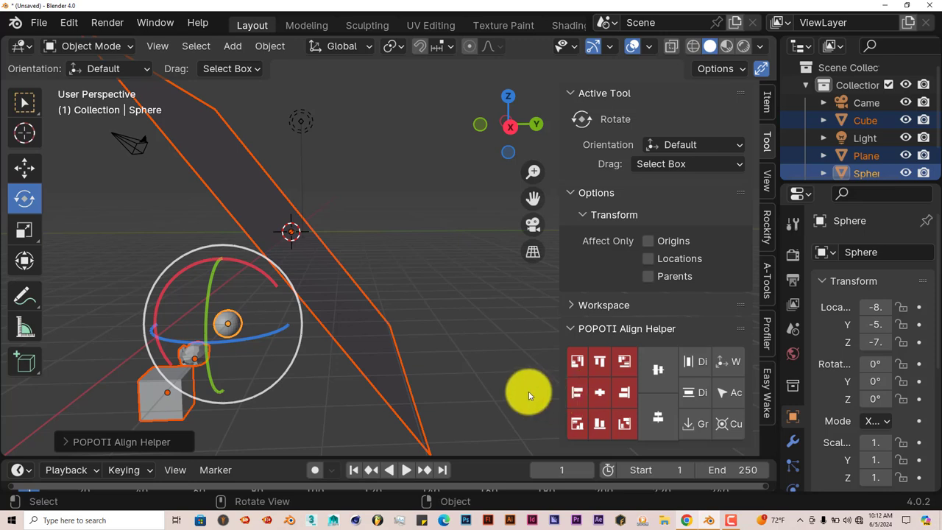
Select only the plane and clear its rotation so it lies flat.
{"action": "left_click", "coordinate": [366, 330]}
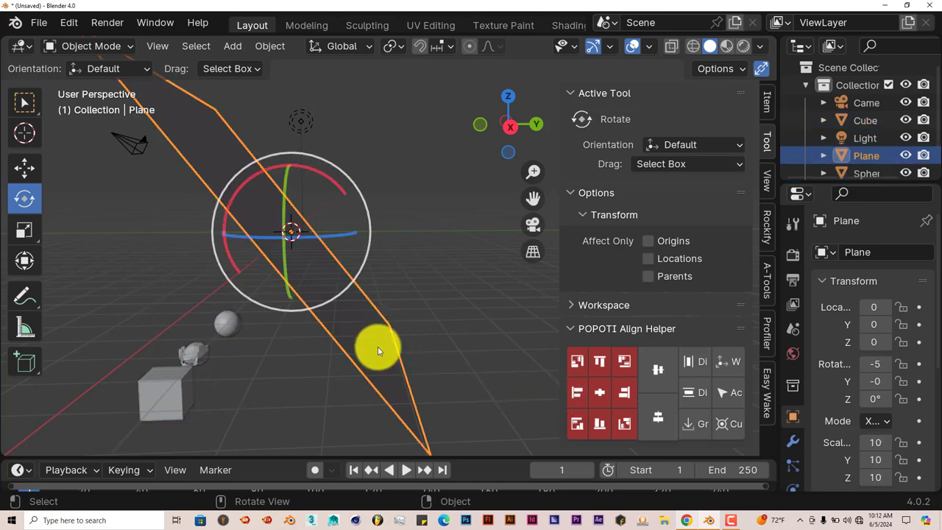
{"action": "key", "text": "alt+r"}
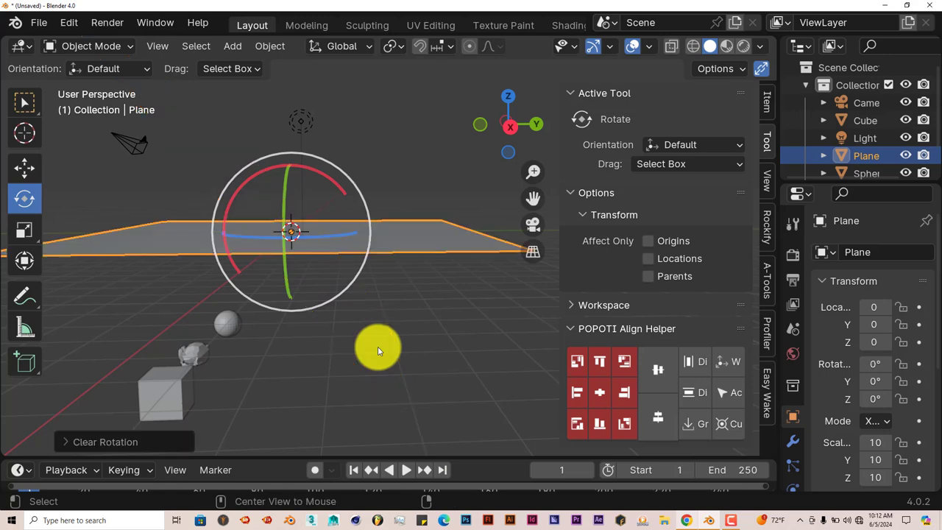
{"action": "middle_click_drag", "start_coordinate": [378, 346], "coordinate": [373, 336]}
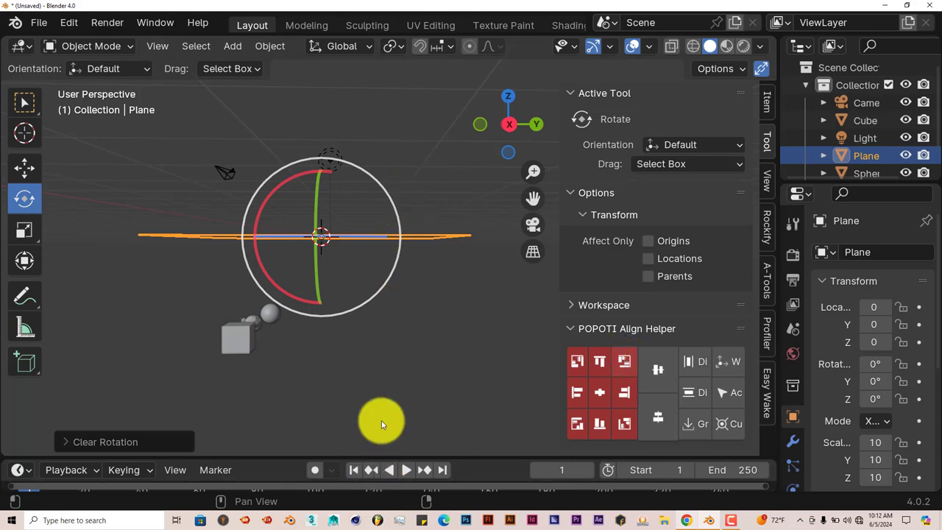
{"action": "middle_click_drag", "start_coordinate": [331, 432], "coordinate": [277, 378]}
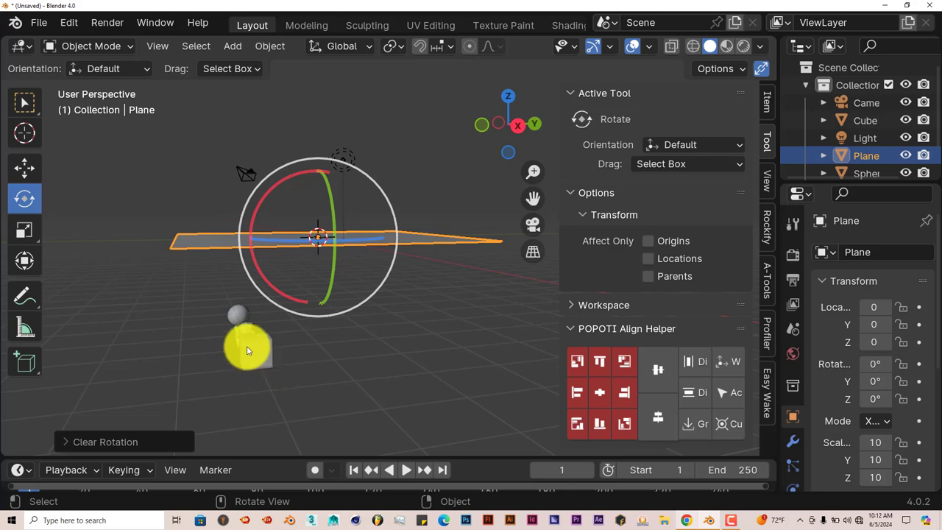
Add the sphere, cube and monkey below the plane to the plane's selection, with the monkey active.
{"action": "left_click", "coordinate": [248, 346], "text": "shift"}
{"action": "middle_click_drag", "start_coordinate": [248, 347], "coordinate": [405, 358], "text": "shift"}
{"action": "left_click", "coordinate": [273, 351], "text": "shift"}
{"action": "scroll", "coordinate": [473, 411], "scroll_direction": "up", "scroll_amount": 2}
{"action": "left_click", "coordinate": [401, 359], "text": "shift"}
{"action": "middle_click_drag", "start_coordinate": [390, 400], "coordinate": [475, 381]}
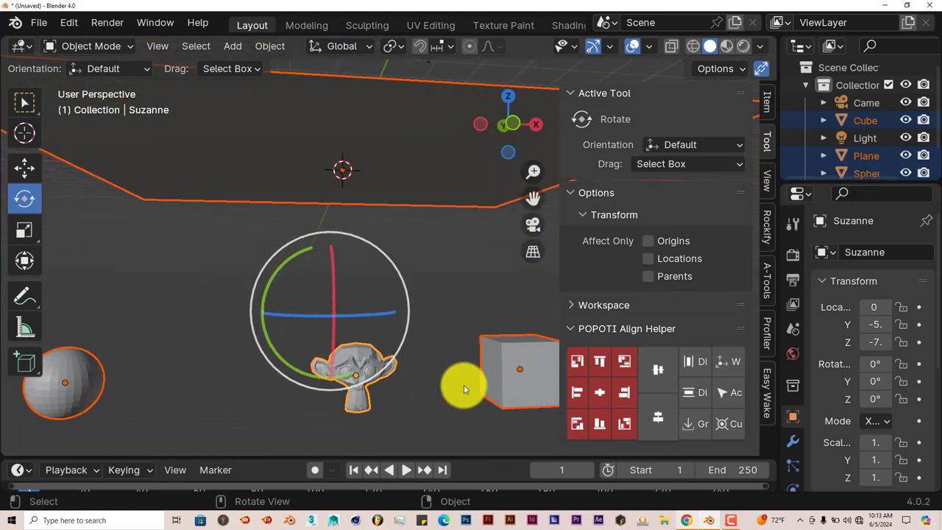
{"action": "scroll", "coordinate": [475, 381], "scroll_direction": "down", "scroll_amount": 3}
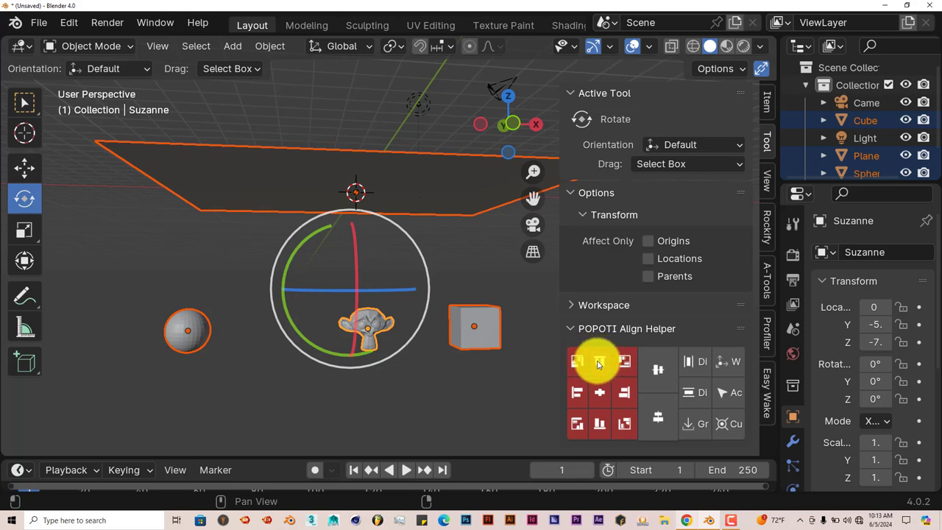
Apply POPOTI Align Helper's top alignment to the selected objects and inspect how they meet the flat plane.
{"action": "left_click", "coordinate": [598, 360]}
{"action": "middle_click_drag", "start_coordinate": [515, 346], "coordinate": [342, 351]}
{"action": "middle_click_drag", "start_coordinate": [396, 335], "coordinate": [357, 274]}
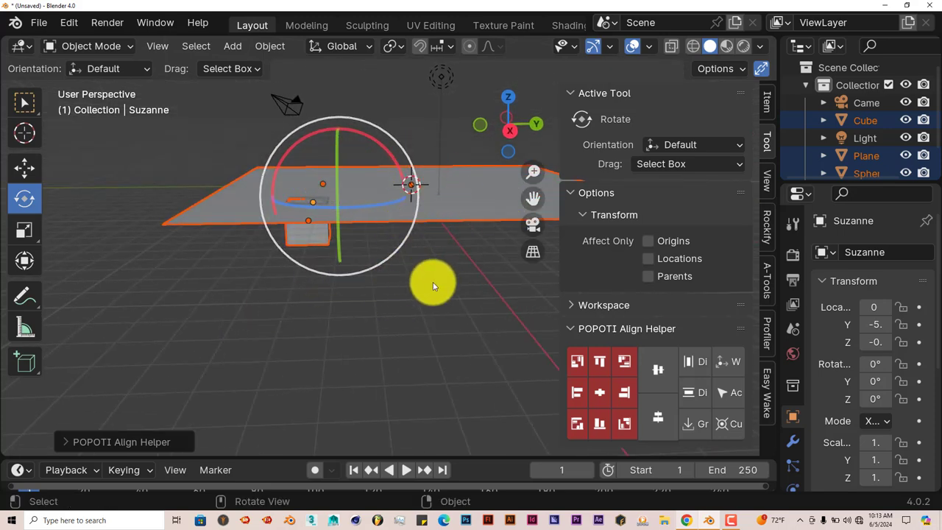
{"action": "middle_click_drag", "start_coordinate": [433, 282], "coordinate": [428, 267]}
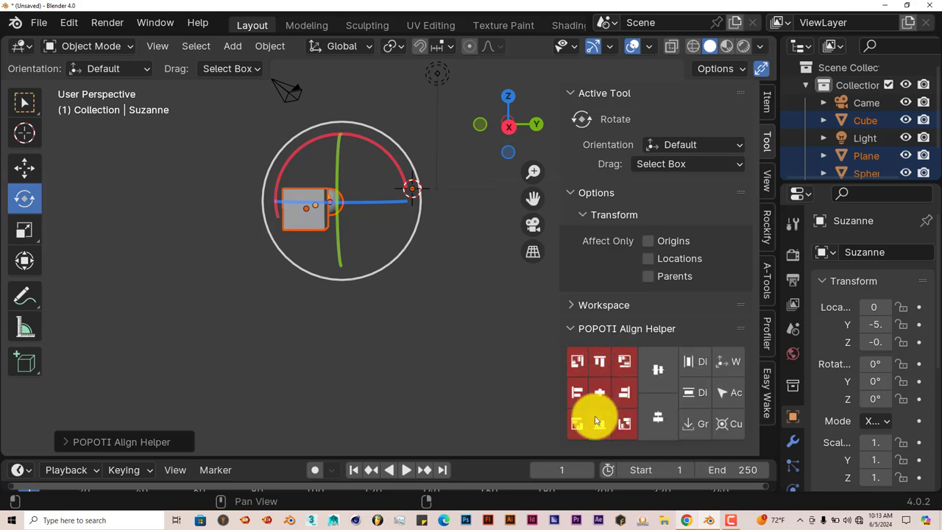
{"action": "middle_click_drag", "start_coordinate": [515, 408], "coordinate": [375, 363]}
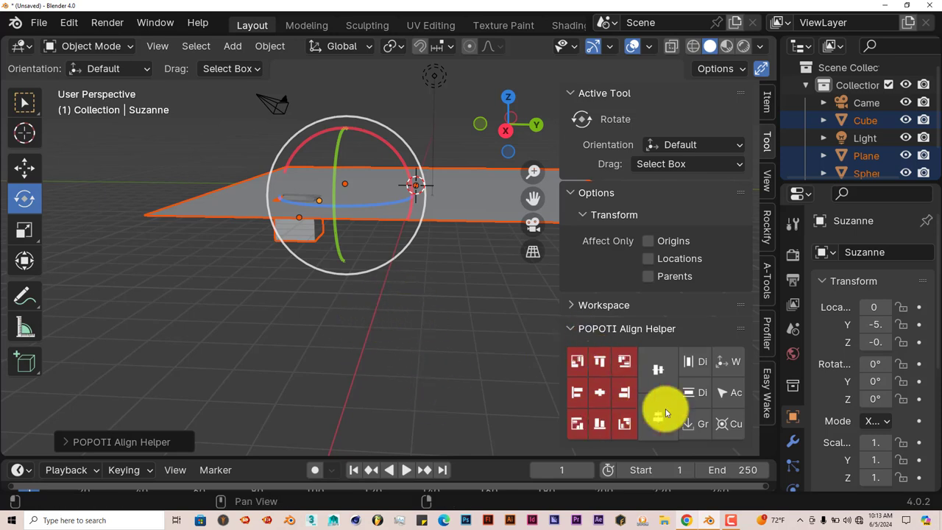
Widen the viewport sidebar so the POPOTI Align Helper's Distribute, Ground, Active and Cursor option labels are readable.
{"action": "left_click_drag", "start_coordinate": [559, 319], "coordinate": [472, 322]}
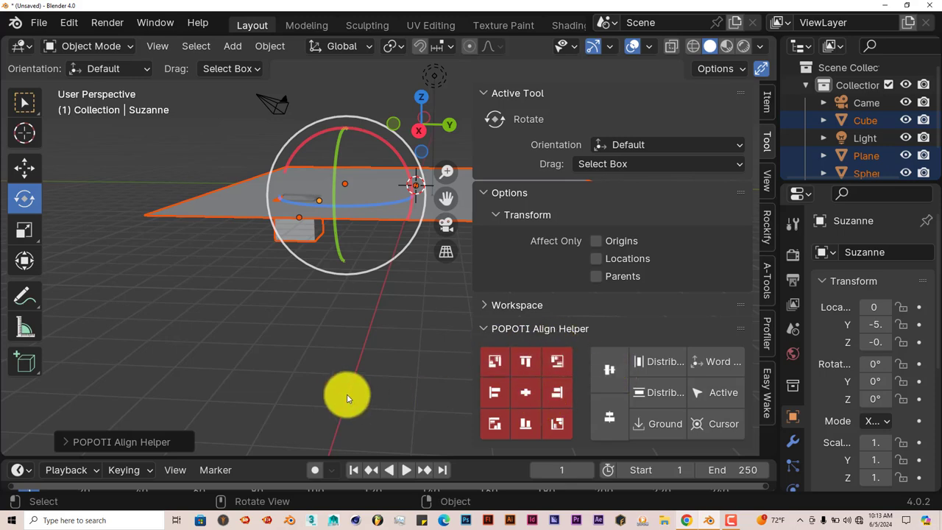
{"action": "mouse_move", "coordinate": [347, 395]}
{"action": "middle_mouse_down"}
{"action": "mouse_move", "coordinate": [351, 381]}
{"action": "mouse_move", "coordinate": [361, 384]}
{"action": "mouse_move", "coordinate": [356, 394]}
{"action": "middle_mouse_up"}
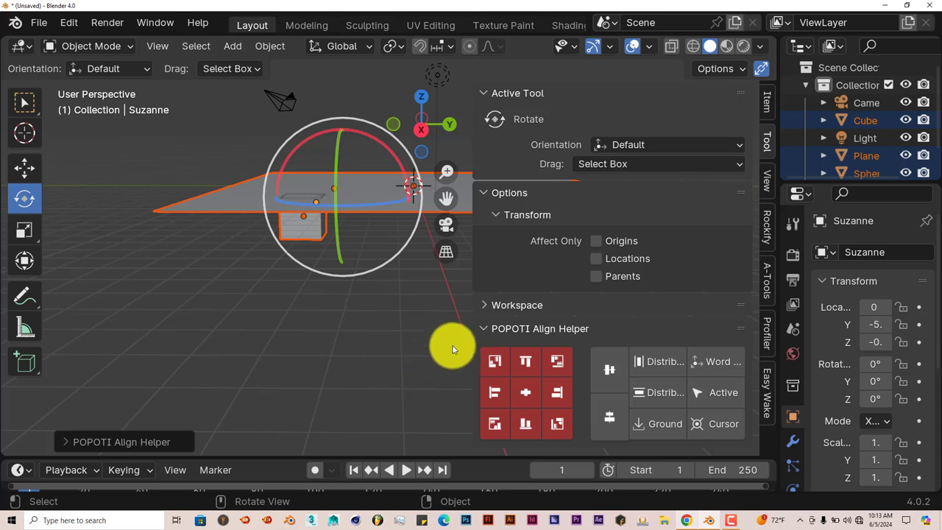